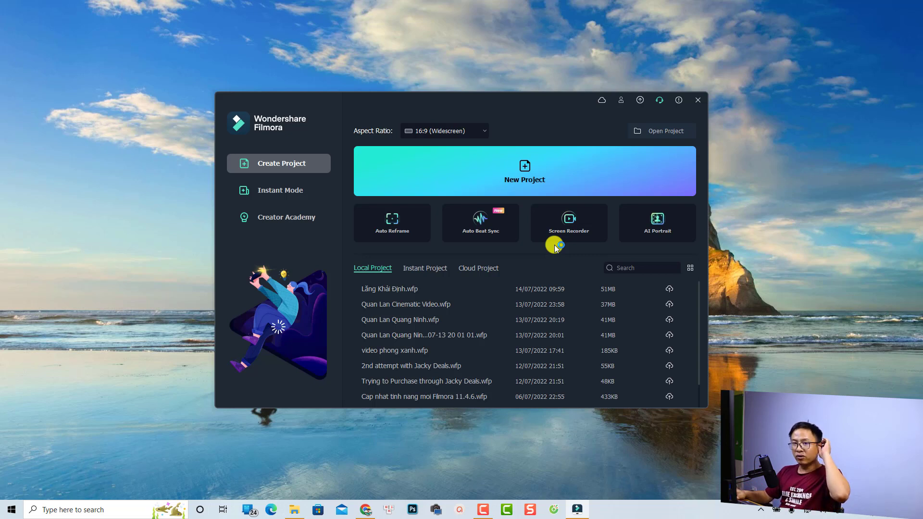
Step: Create a new project and download the 4K aerial city intersection video from the Pexels stock library
click(528, 168)
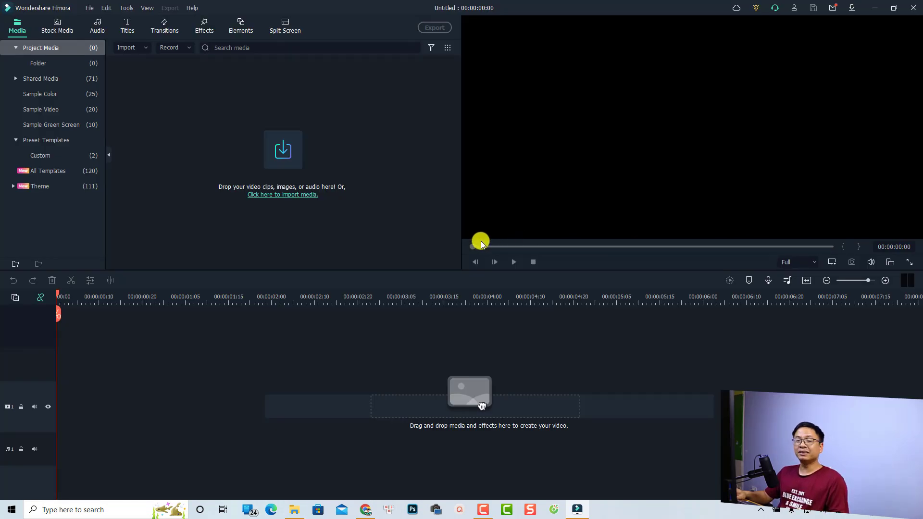
click(64, 26)
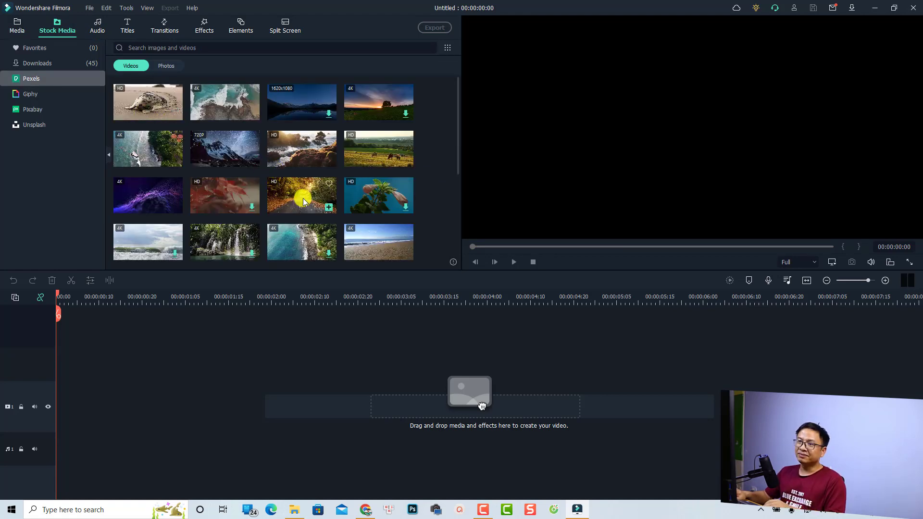
scroll(303, 201, down, 5)
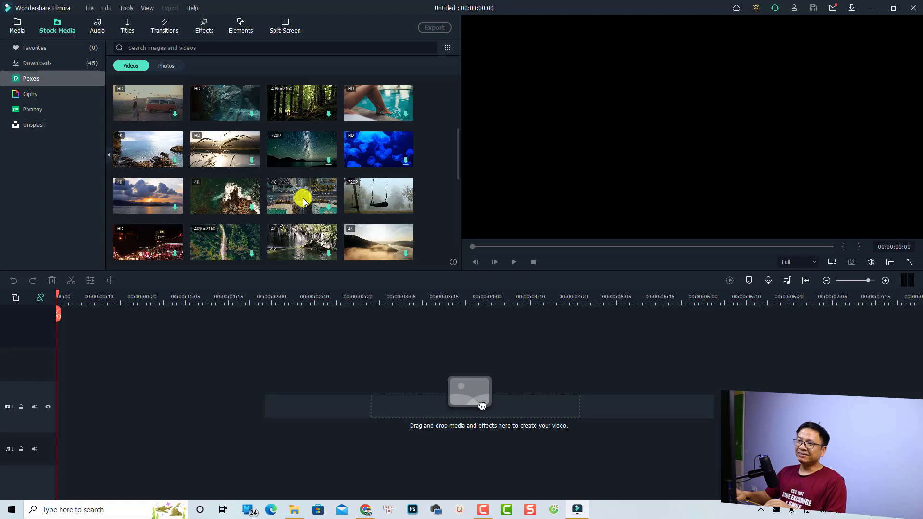
double_click(302, 200)
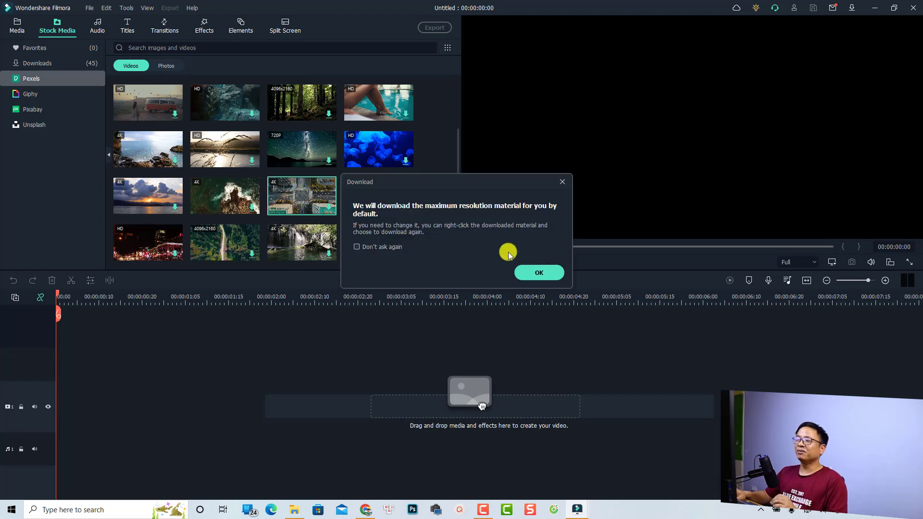
click(539, 272)
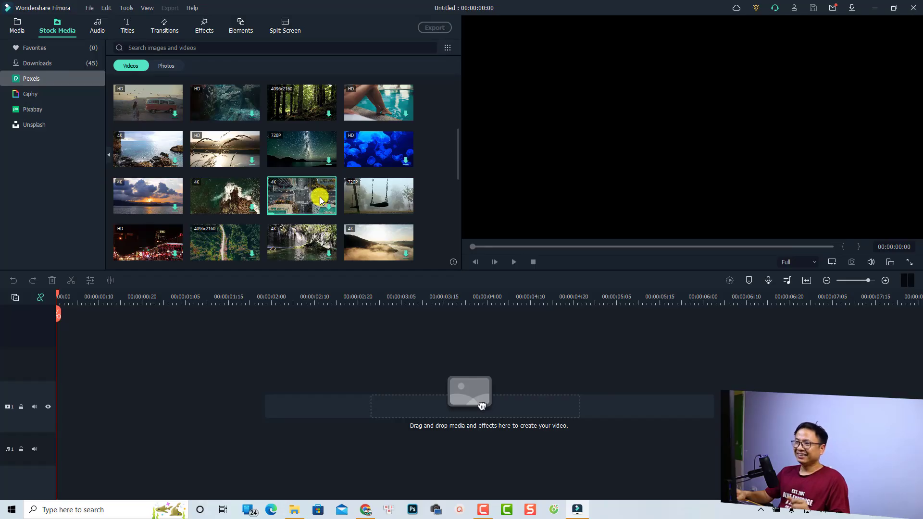
Step: Preview the intersection clip and place it at the start of video track 1, keeping the 1920 x 1080 25fps project settings
click(295, 212)
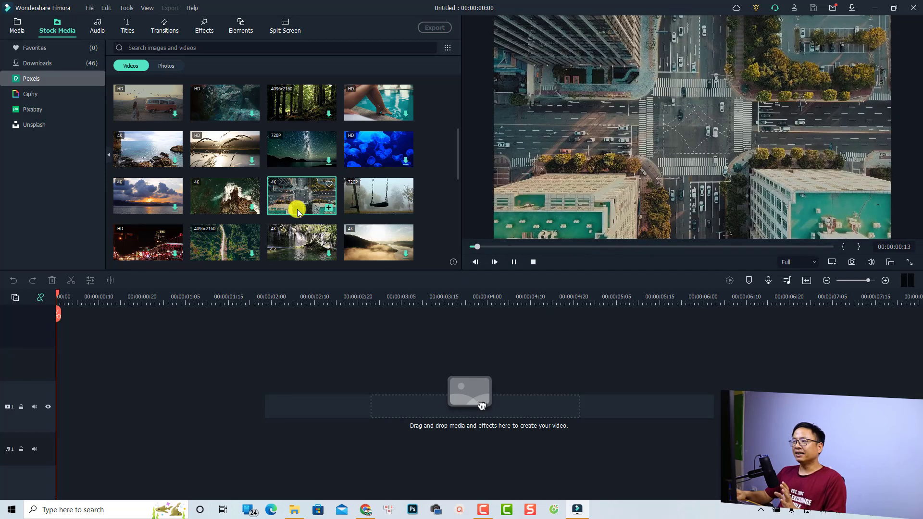
drag(298, 212, 62, 406)
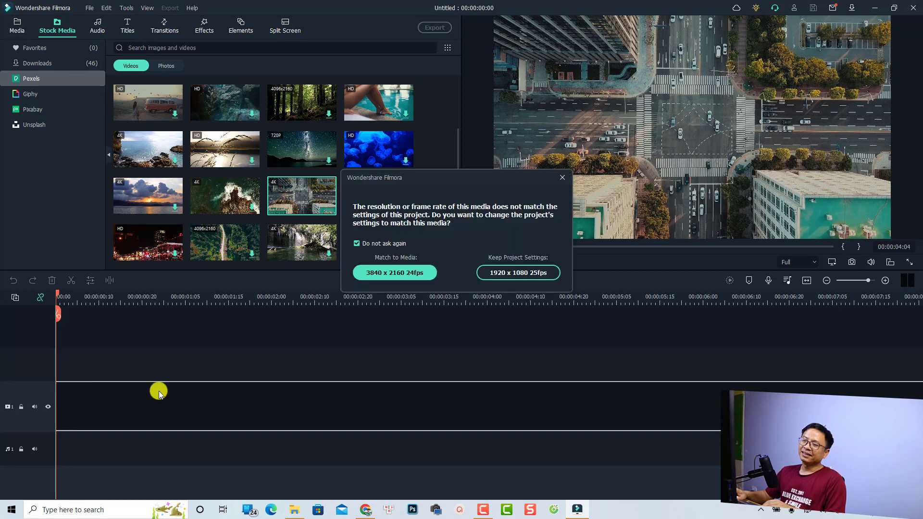
click(519, 272)
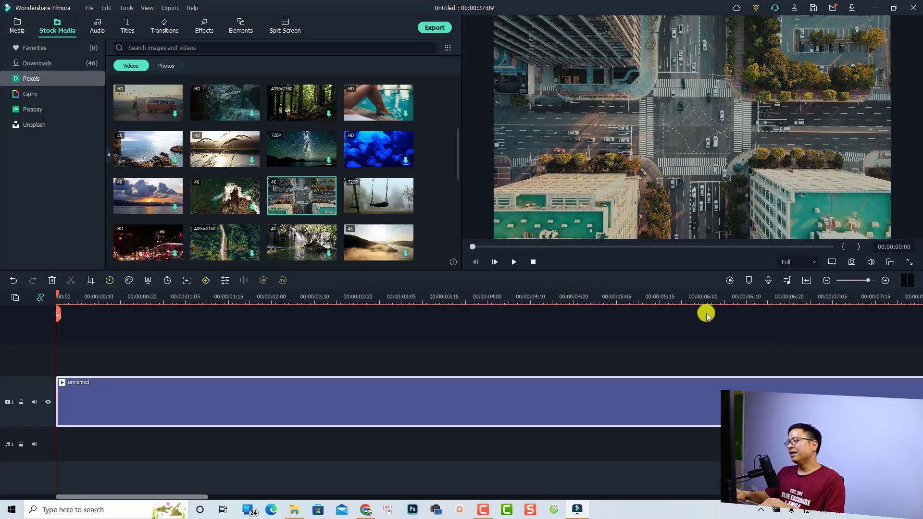
Step: Set the preview playback quality to 1/2 and play the first few seconds of the clip
click(814, 263)
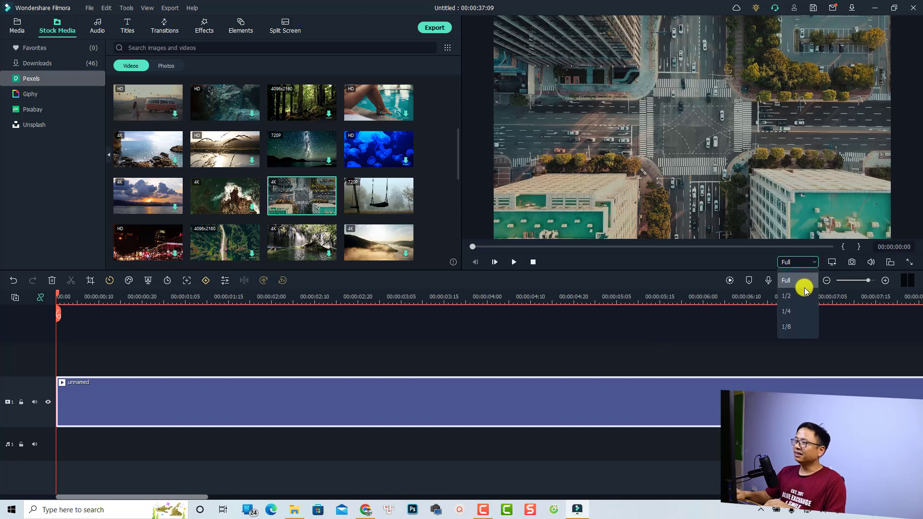
click(791, 296)
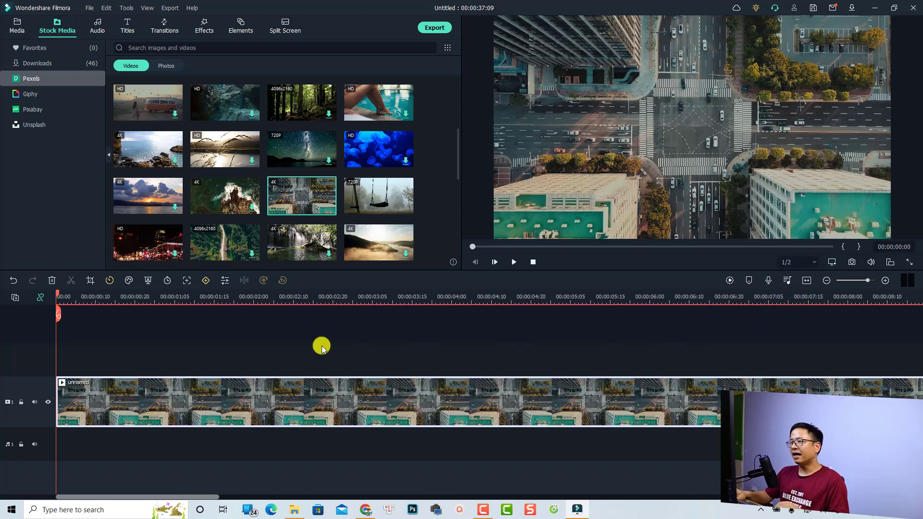
scroll(321, 345, down, 1)
key(space)
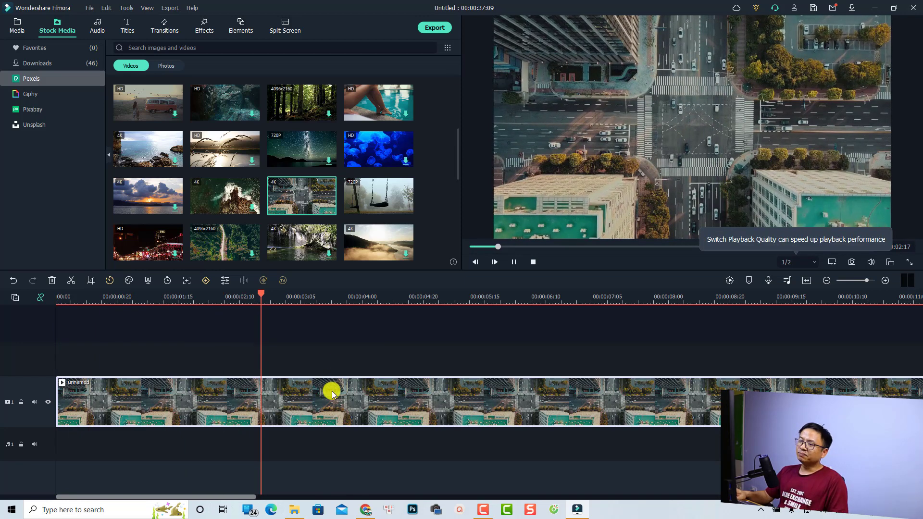
key(space)
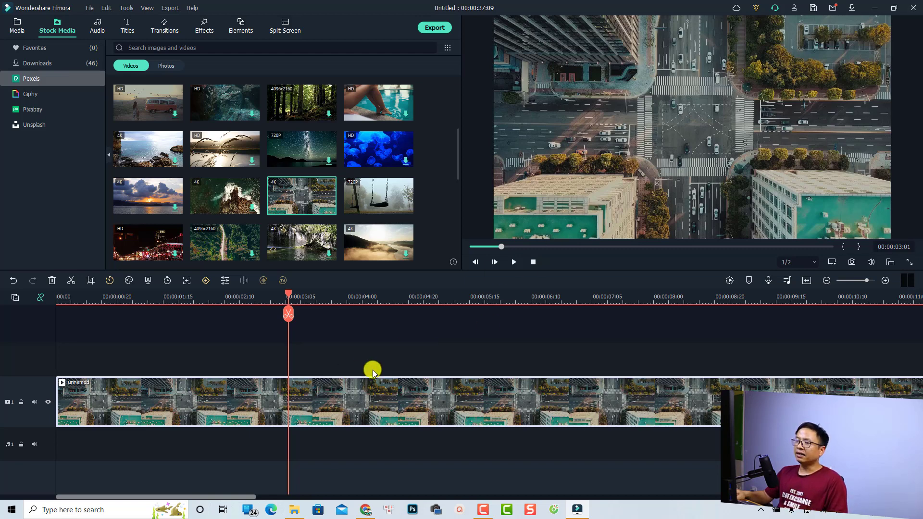
Step: Insert a freeze frame into the intersection clip at 00:00:03:00
click(286, 293)
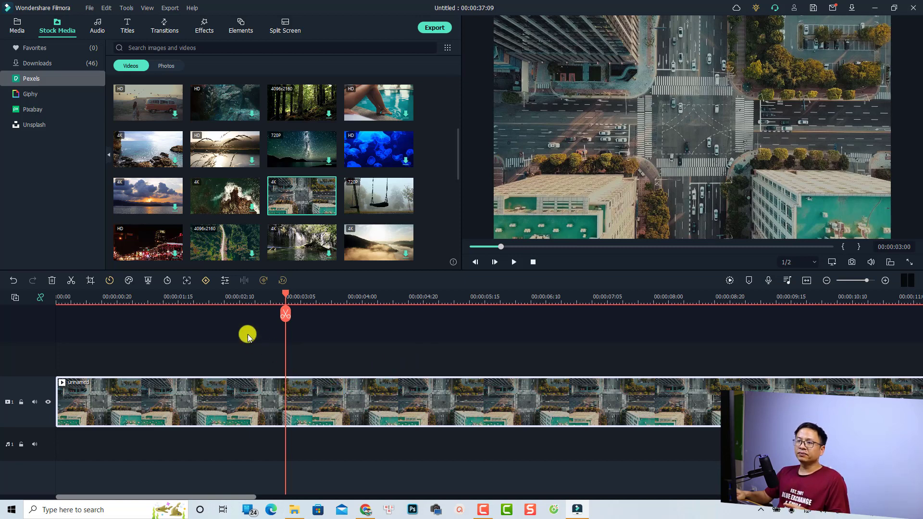
click(110, 282)
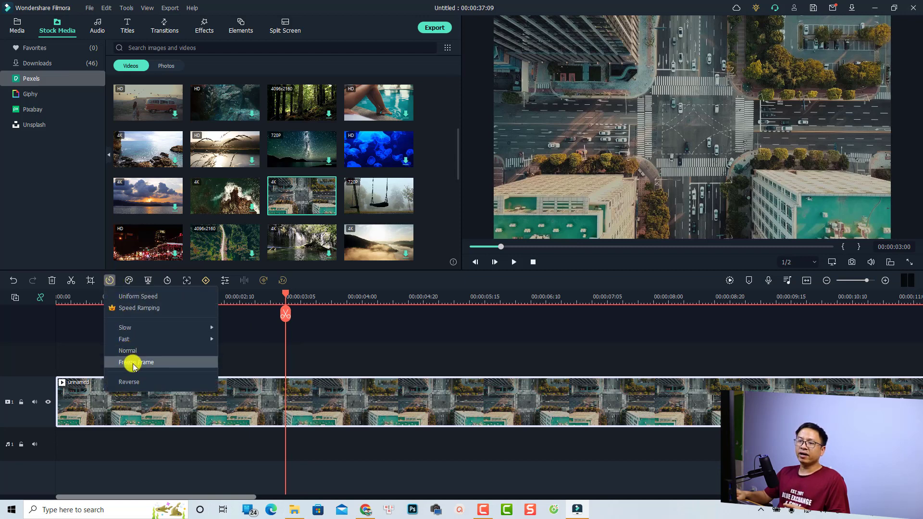
click(156, 362)
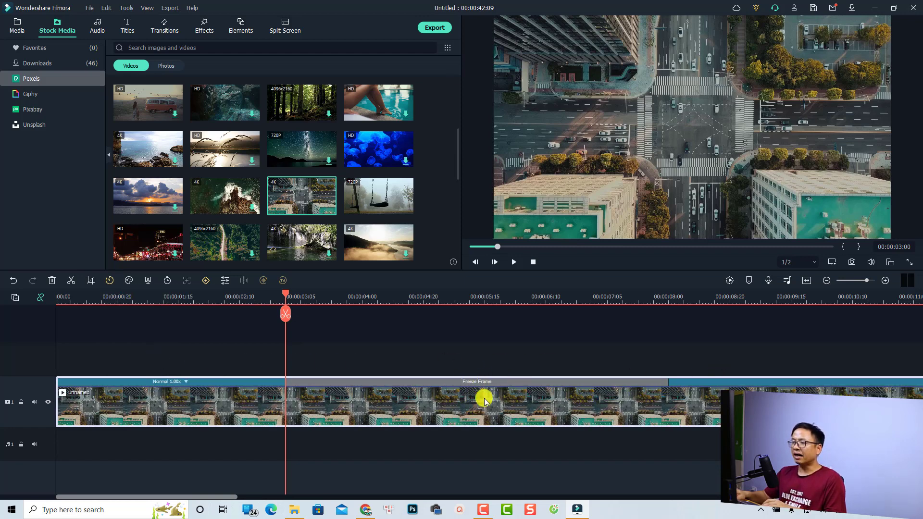
Step: Open the freeze frame's duration setting and accept 00:00:05:00 without Ripple Edit
right_click(480, 382)
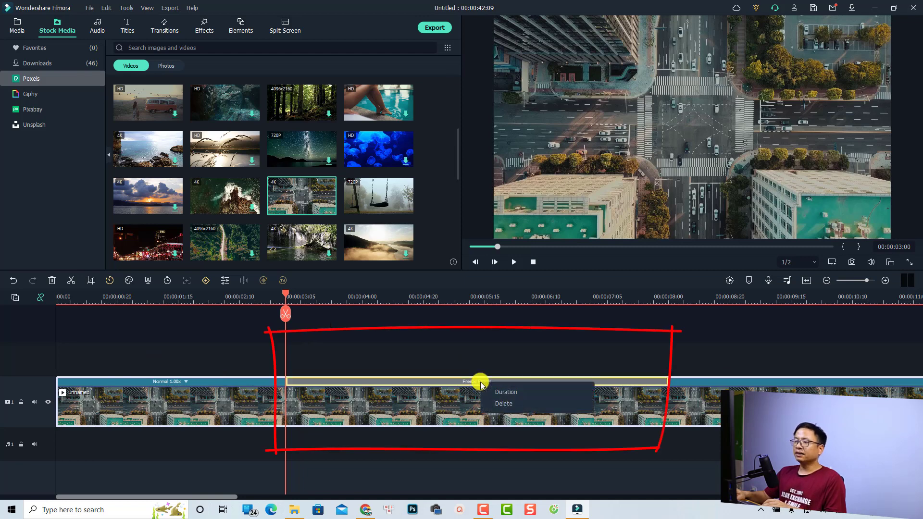
click(502, 392)
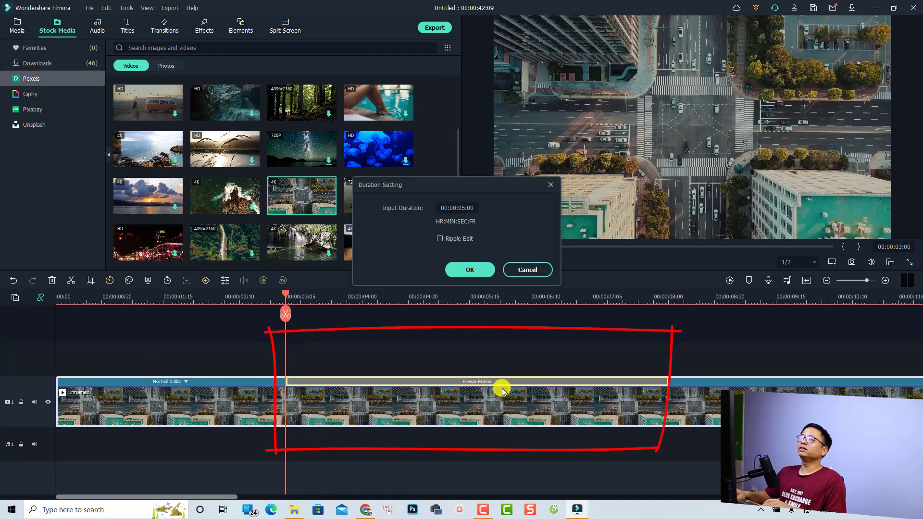
double_click(461, 207)
click(463, 207)
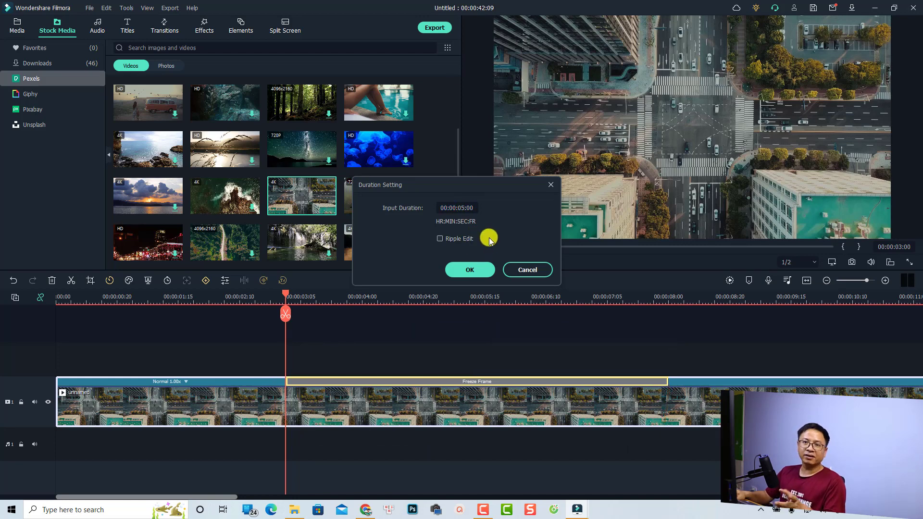
click(470, 269)
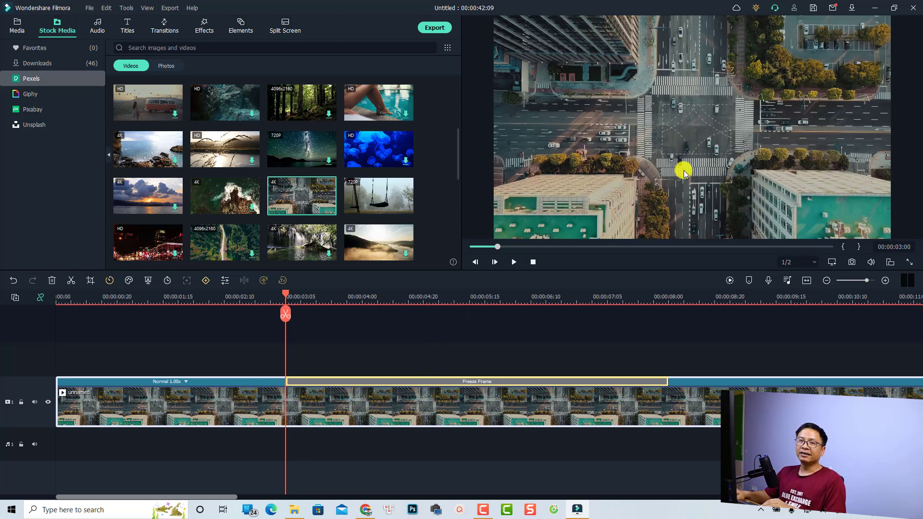
Step: Take a snapshot of the frozen frame into the project media and reveal its image file in File Explorer
click(17, 25)
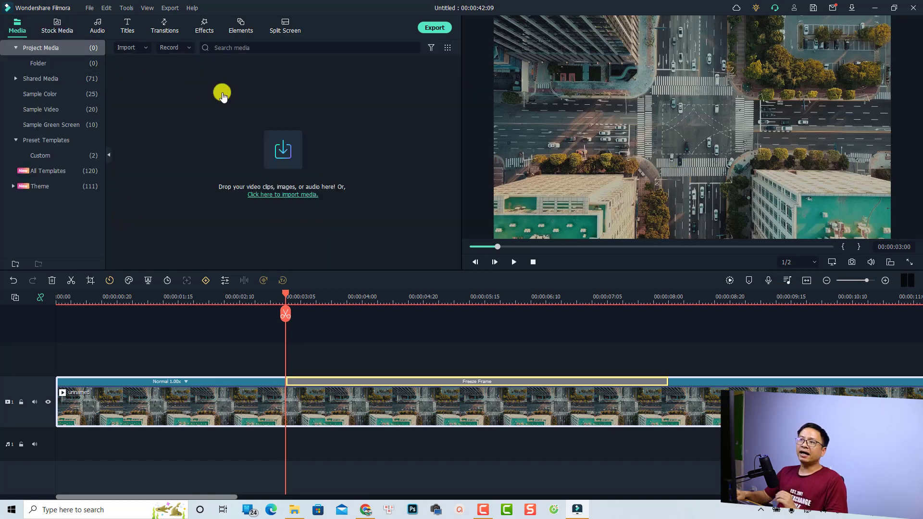
click(853, 262)
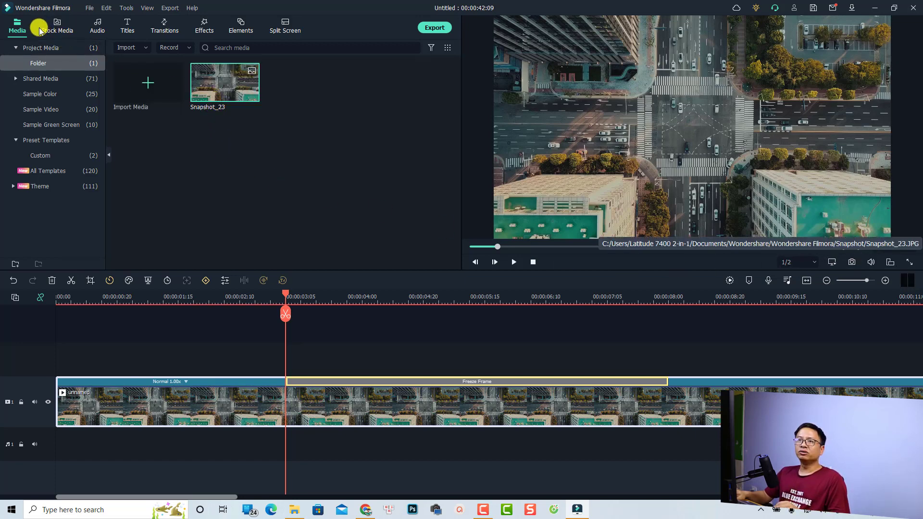
right_click(212, 94)
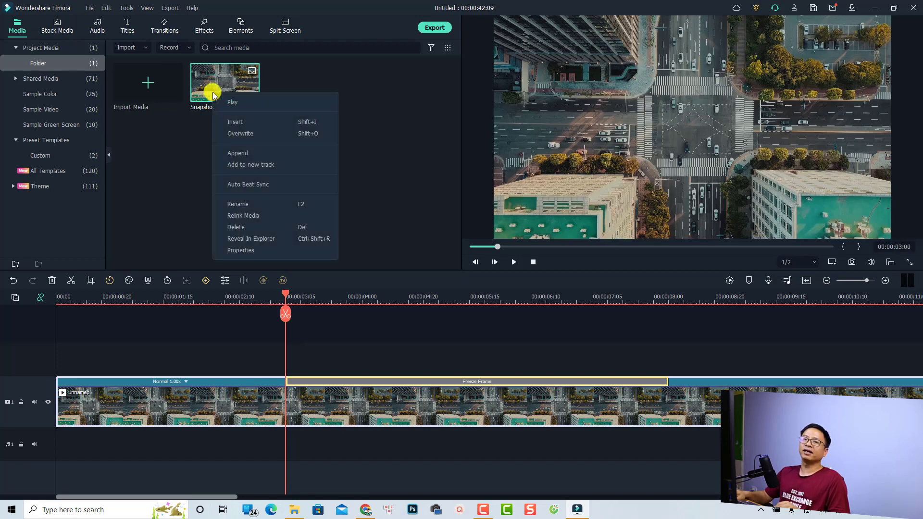
click(255, 240)
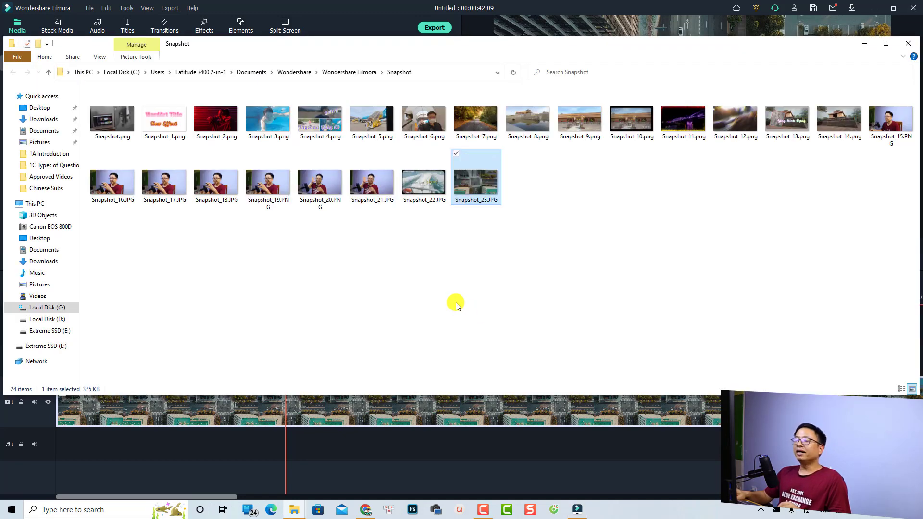
Step: Open Snapshot_23.JPG for editing in Paint and look over the intersection area
right_click(482, 190)
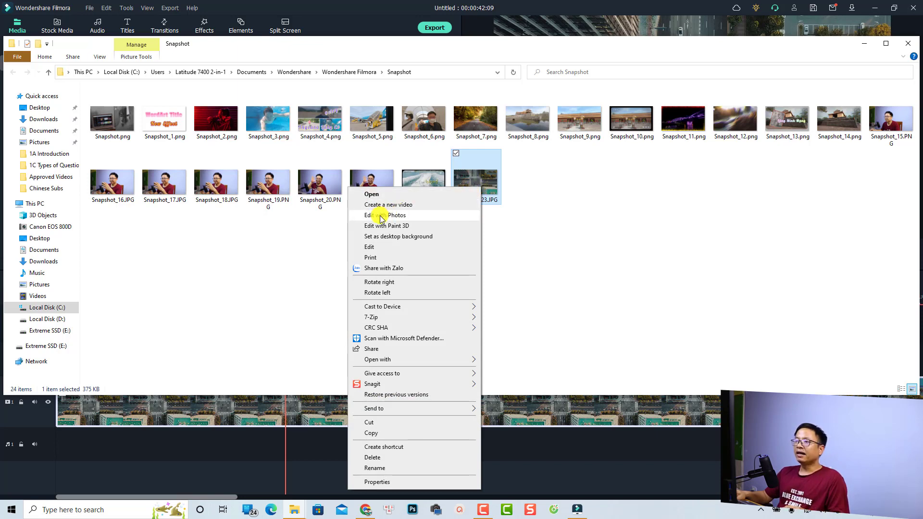
click(370, 248)
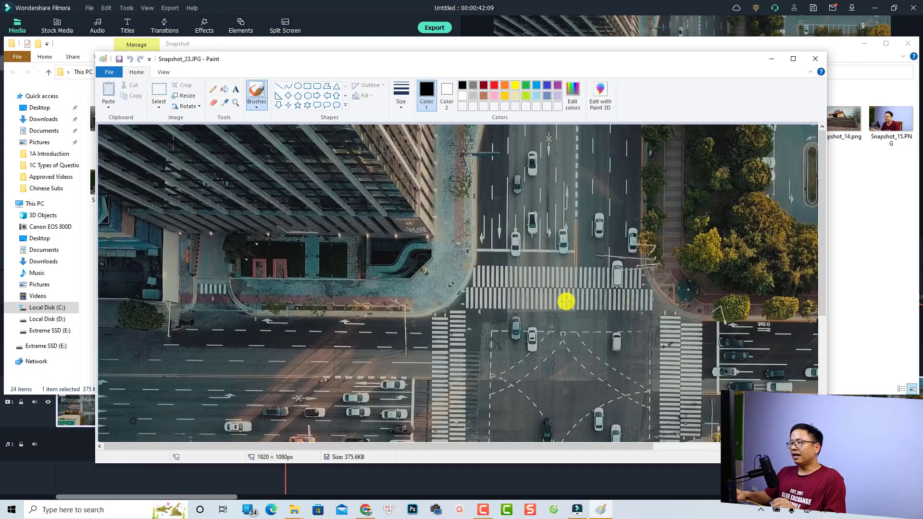
scroll(562, 301, down, 3)
scroll(570, 302, down, 3)
scroll(570, 302, up, 5)
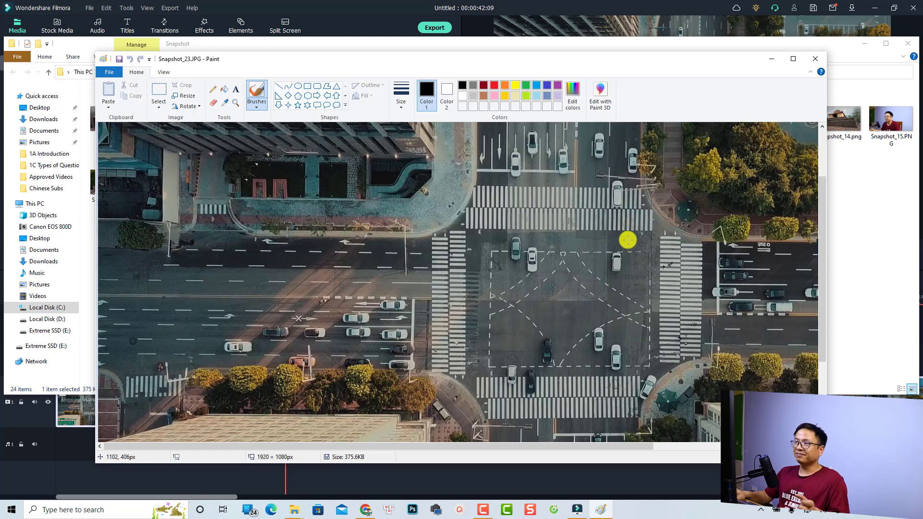
Step: Draw a straight red line in the thickest size, spanning about 87 × 97 px, across the intersection's upper-left corner
click(279, 87)
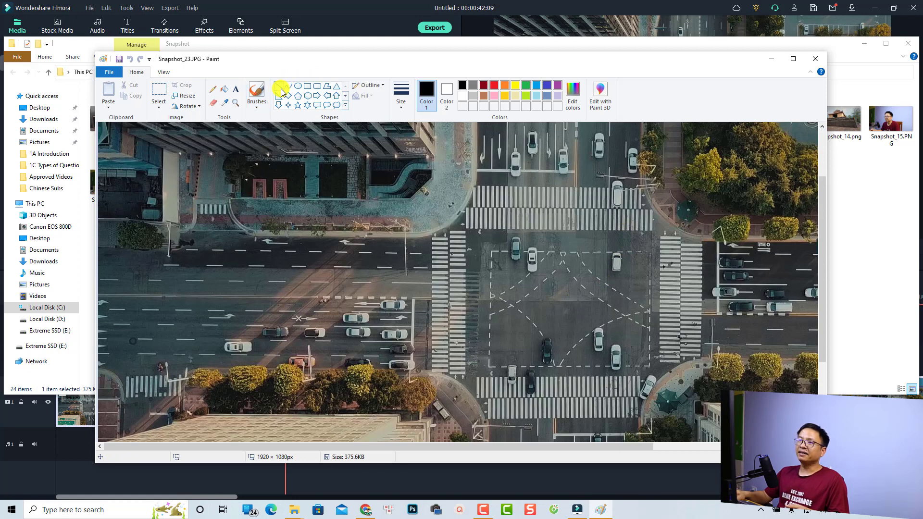
click(401, 103)
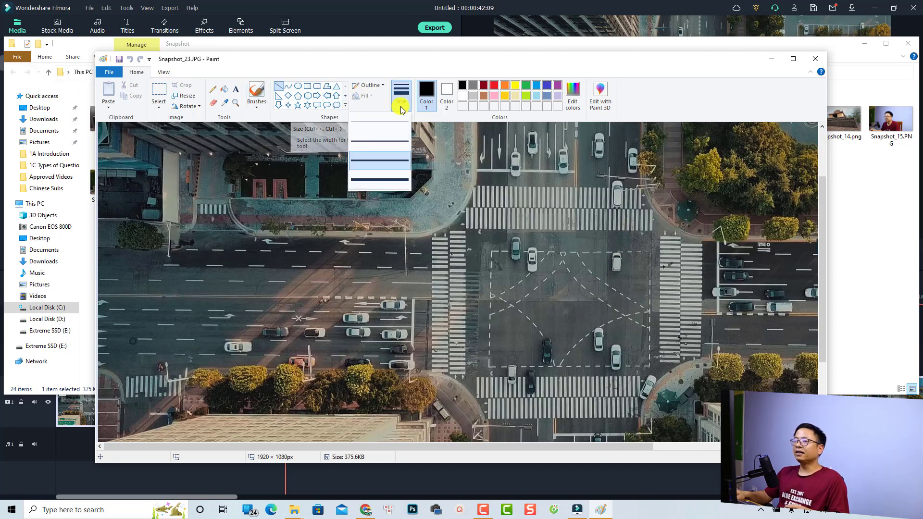
click(381, 180)
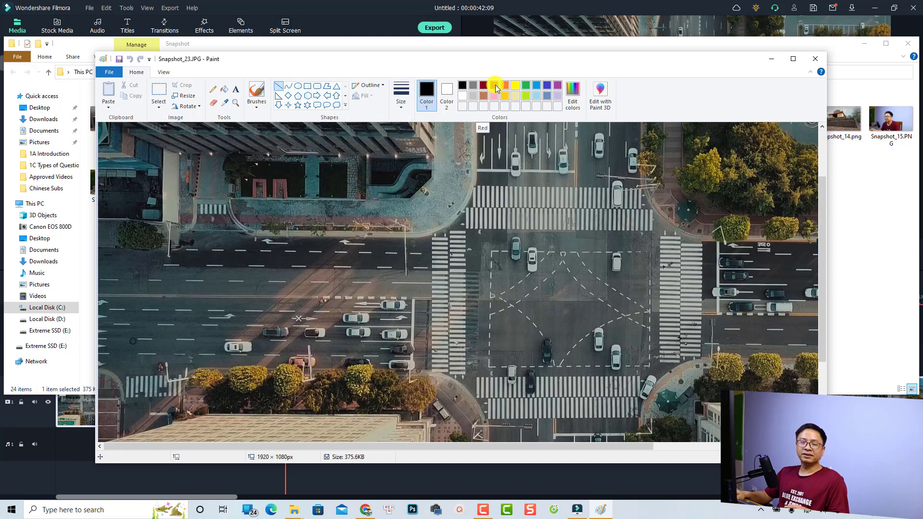
click(494, 85)
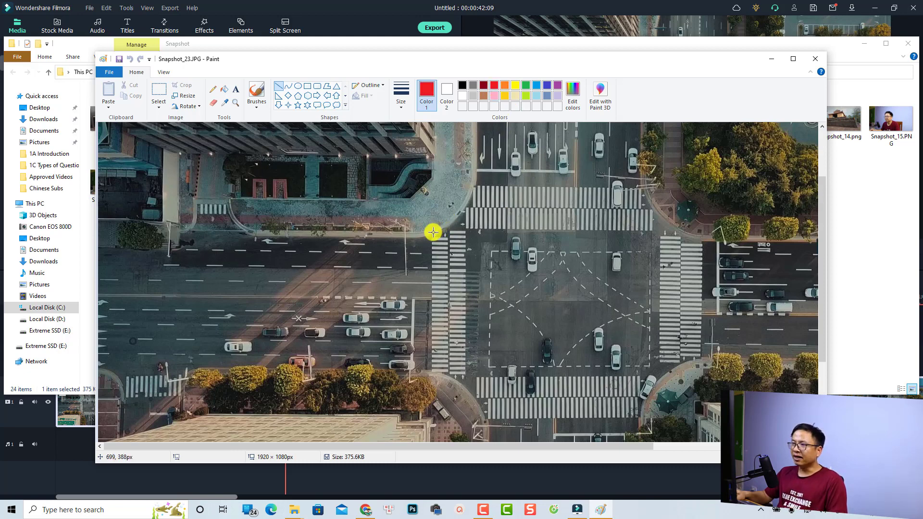
drag(432, 233, 474, 187)
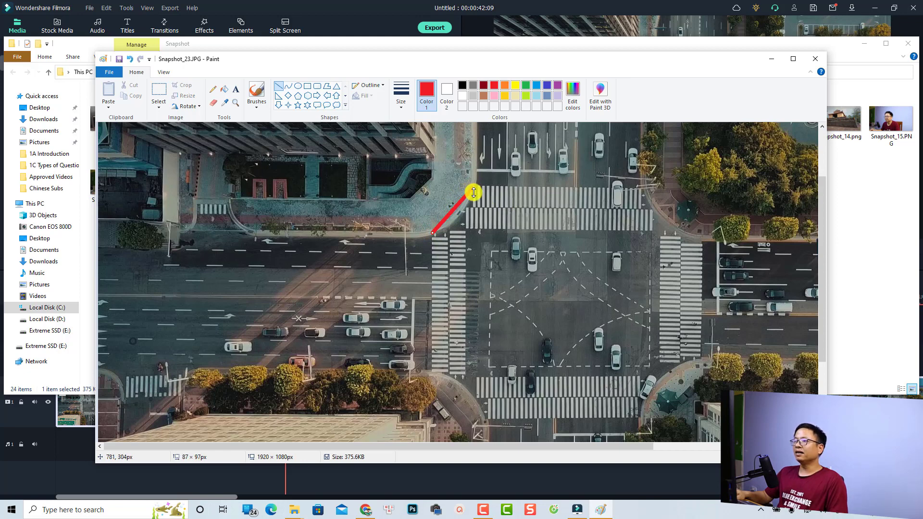
click(461, 167)
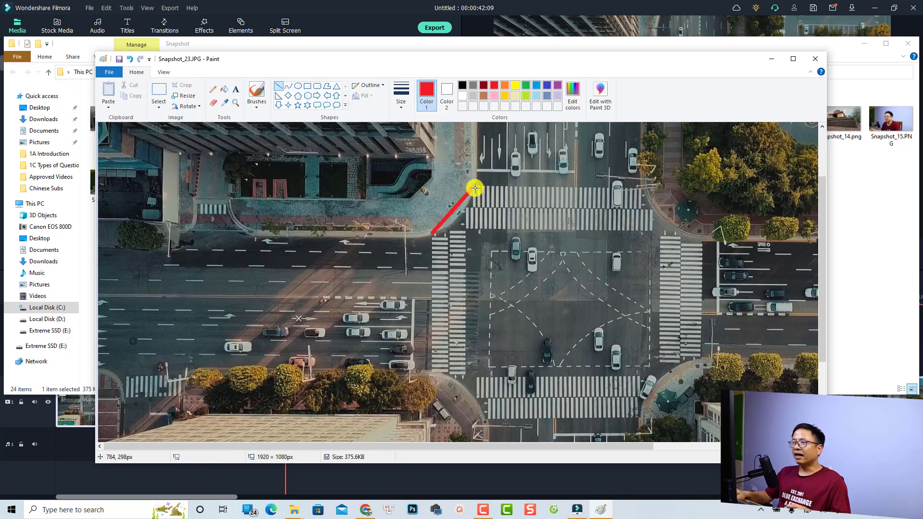
Step: Continue the red outline with straight lines across the intersection's top (about 354 × 5 px), upper-right corner, right side and bottom crosswalk
drag(473, 187, 643, 189)
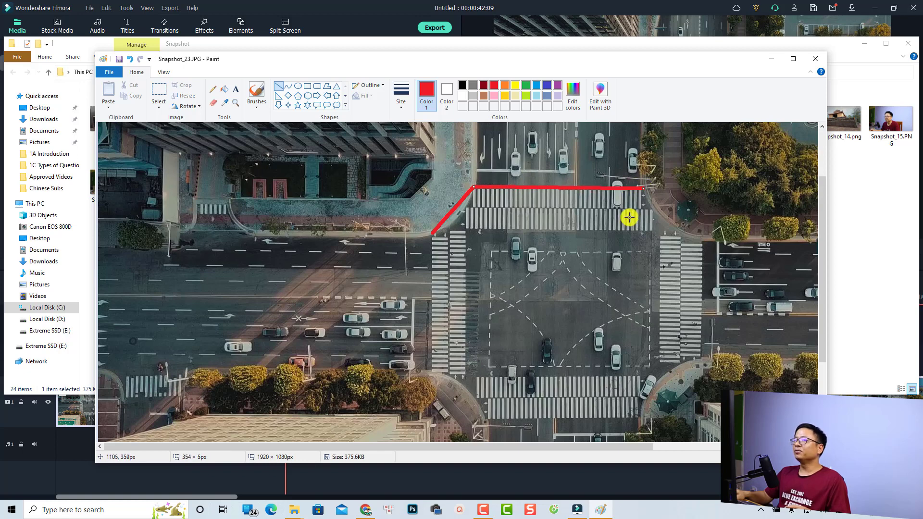
click(606, 229)
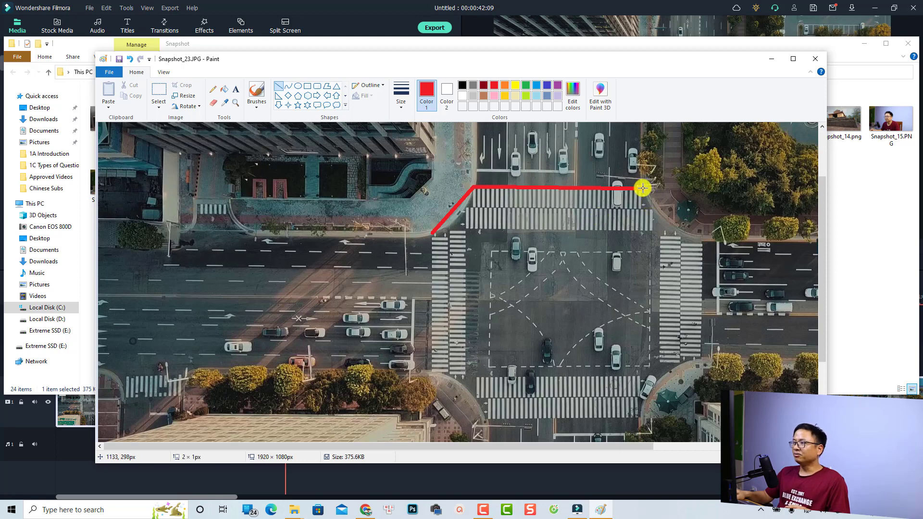
drag(643, 188, 639, 377)
click(645, 232)
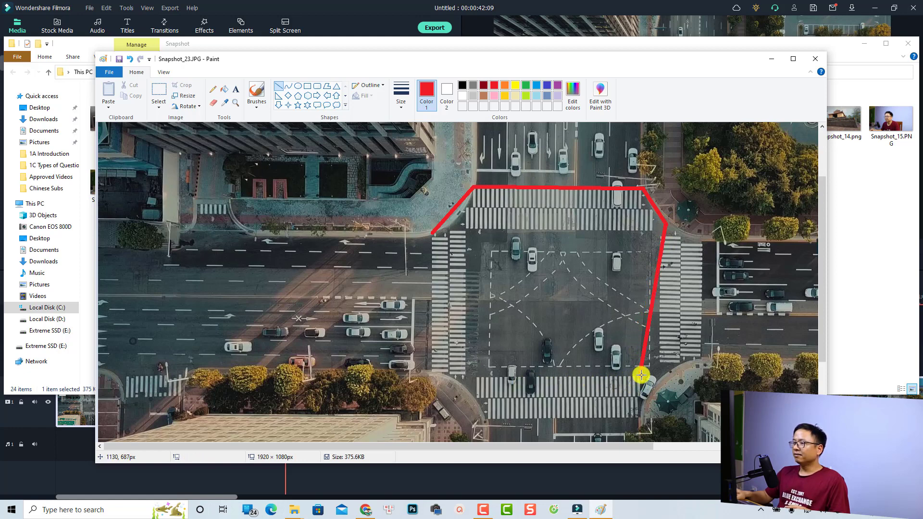
drag(641, 376, 477, 379)
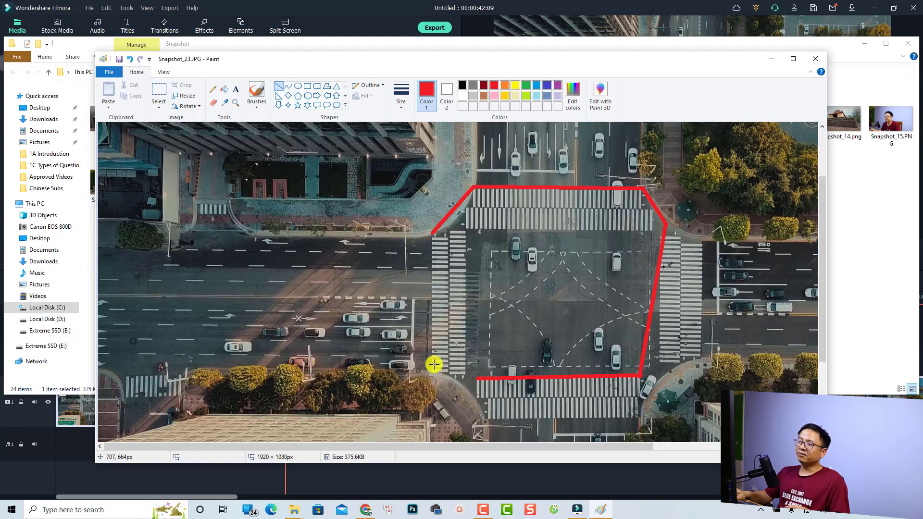
Step: Close the red outline with a curve at the lower-left corner and a straight line of about 80 × 240 px along the left side
click(287, 88)
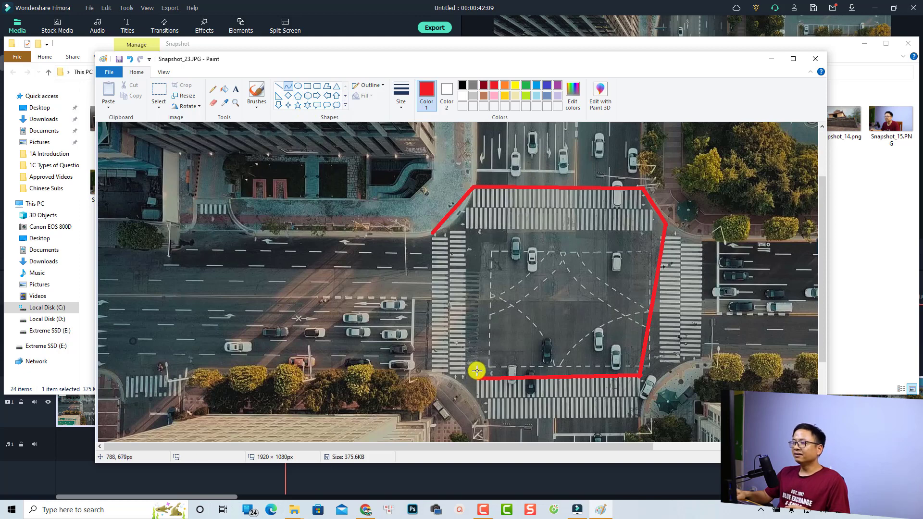
drag(477, 376, 448, 351)
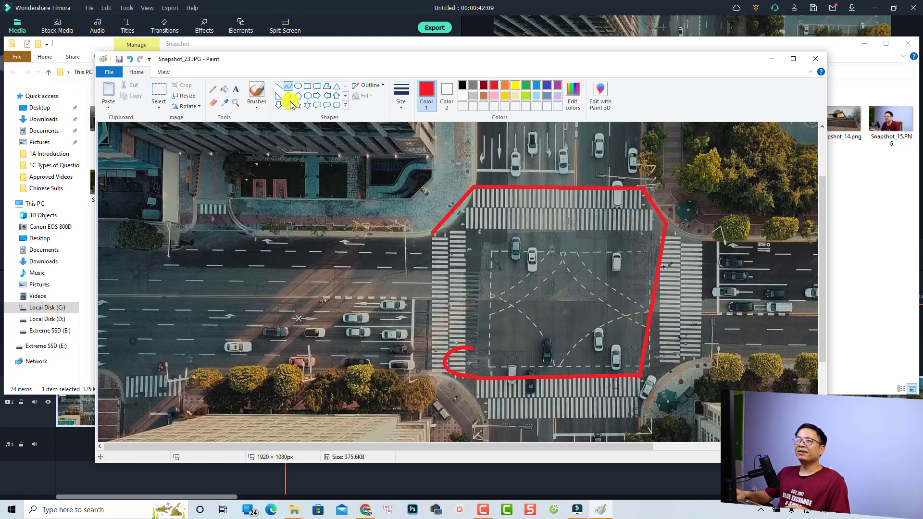
click(279, 87)
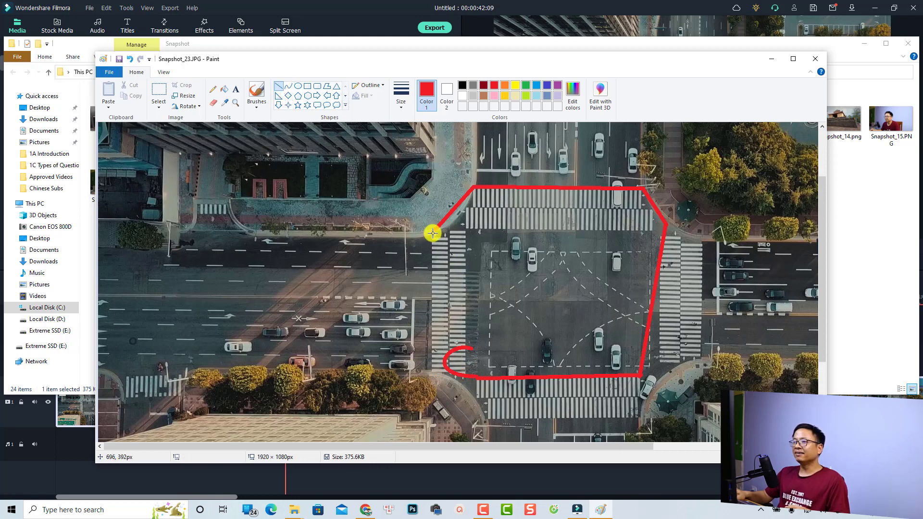
drag(432, 233, 472, 353)
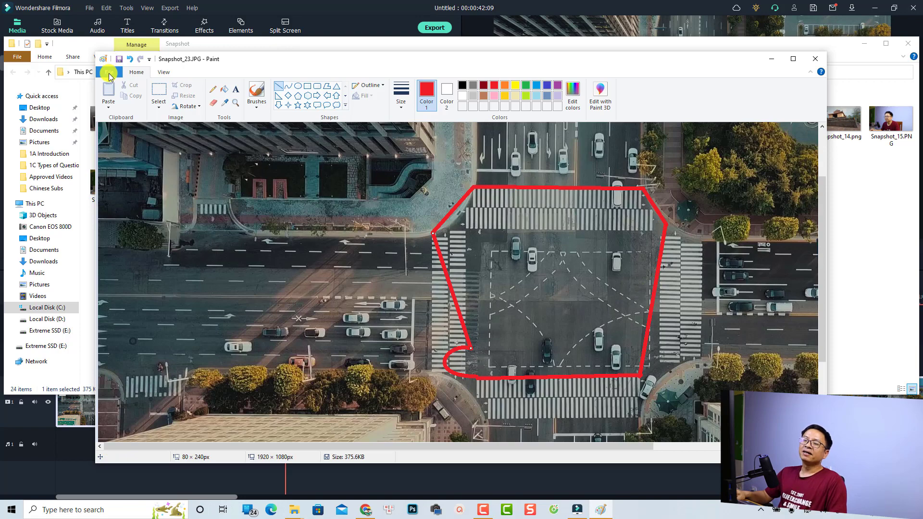
Step: Save the outlined picture to the Desktop as a JPEG named "anh khu dat" and close Paint
click(110, 73)
mouse_move(131, 153)
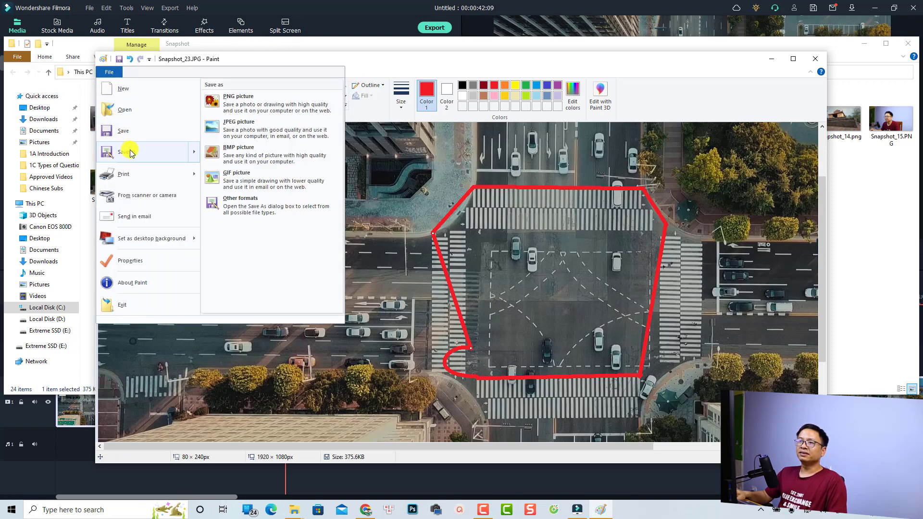
click(243, 138)
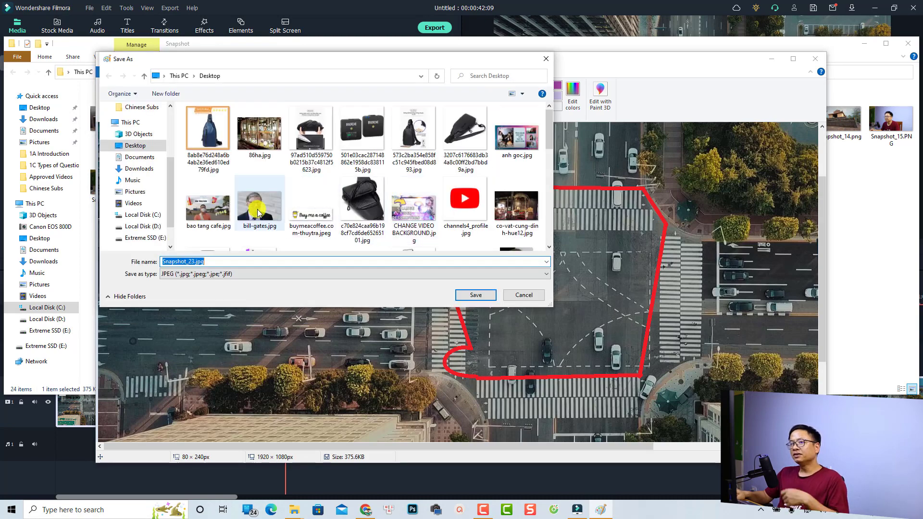
text(anh )
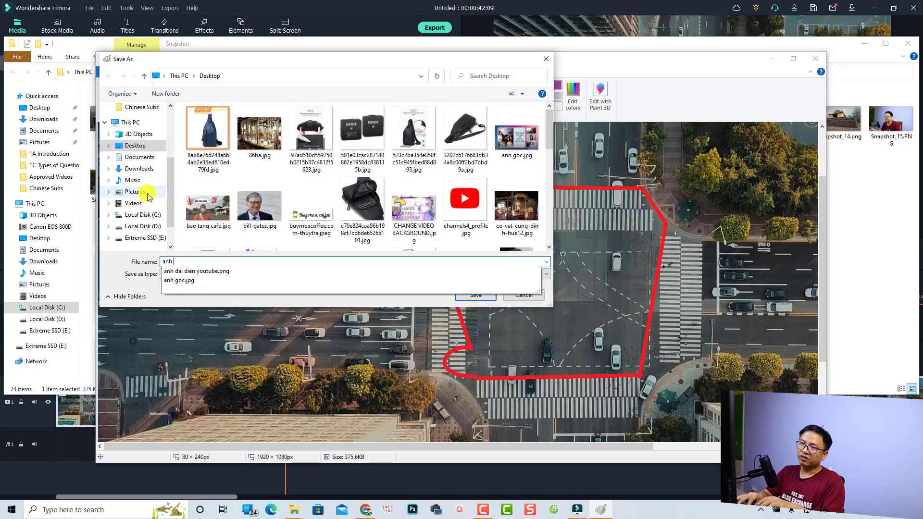
text(khu dat)
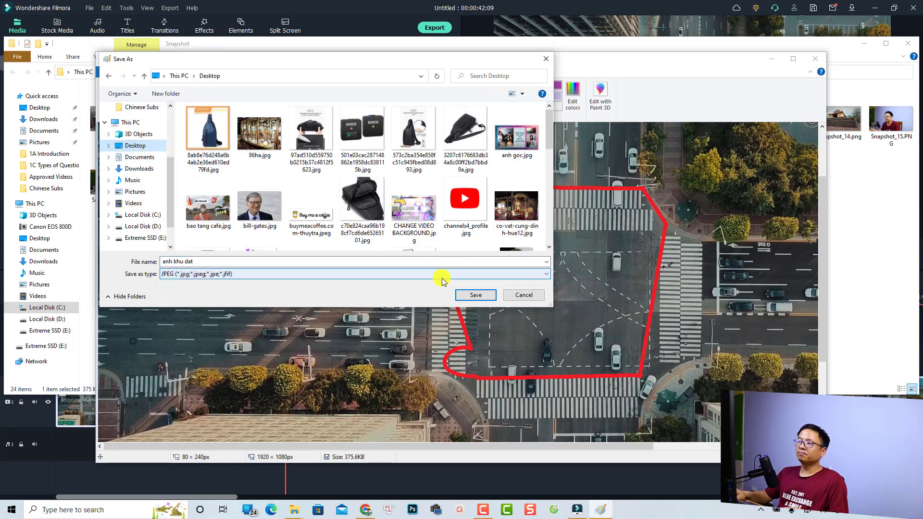
click(462, 295)
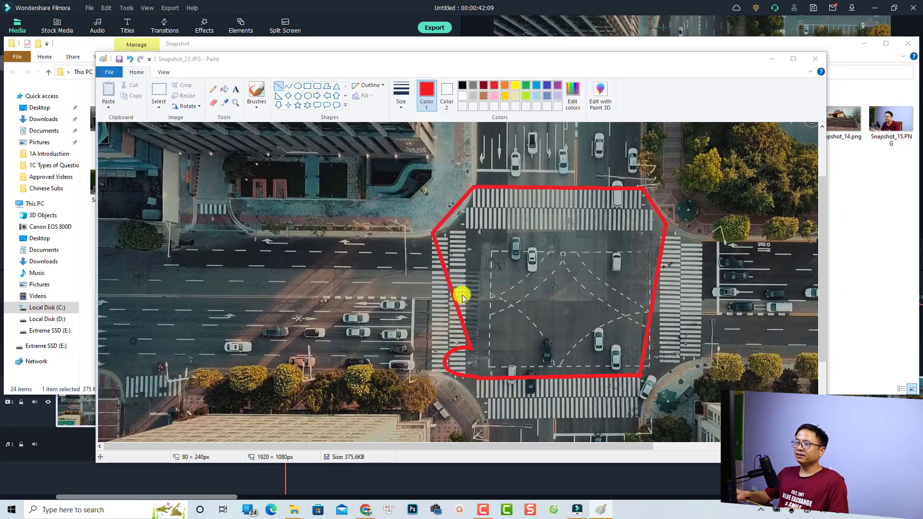
click(819, 60)
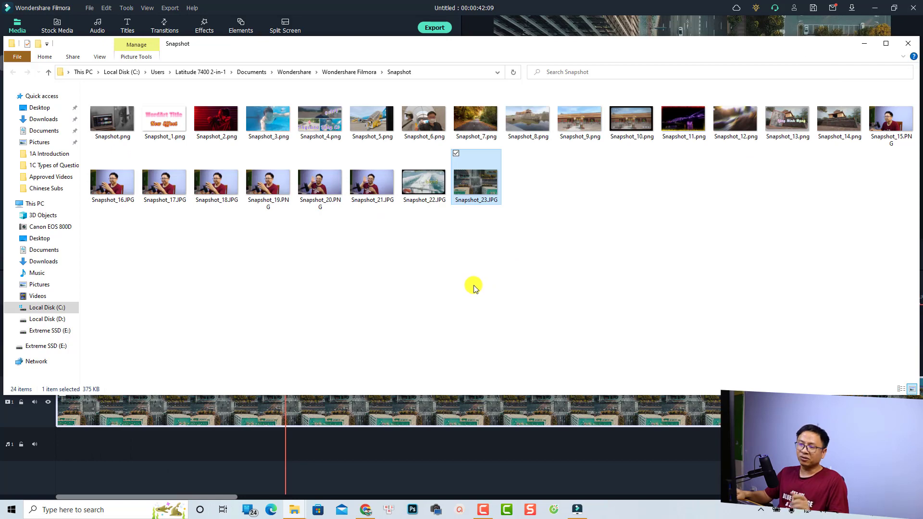
click(32, 110)
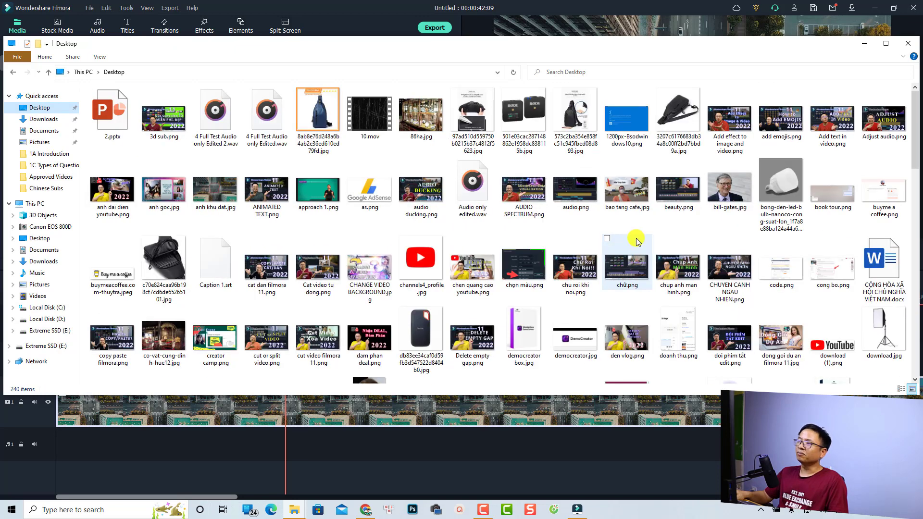
click(636, 201)
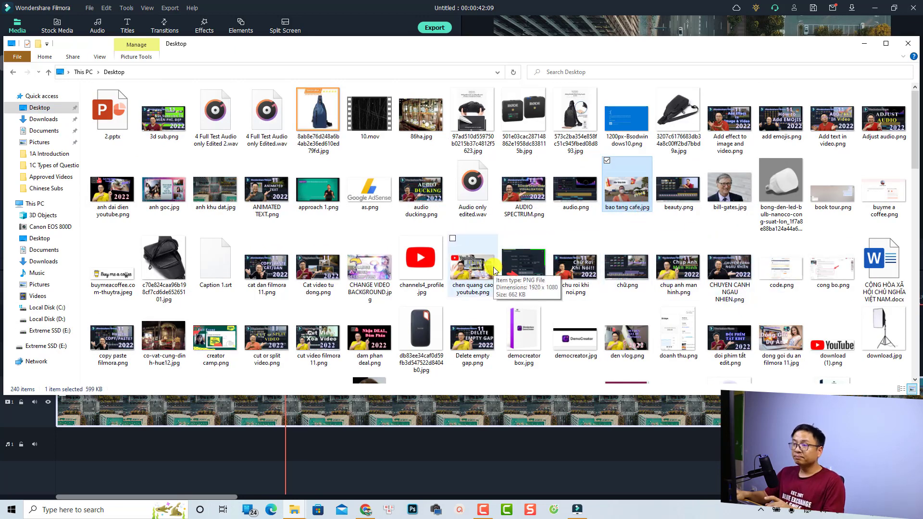
key(a)
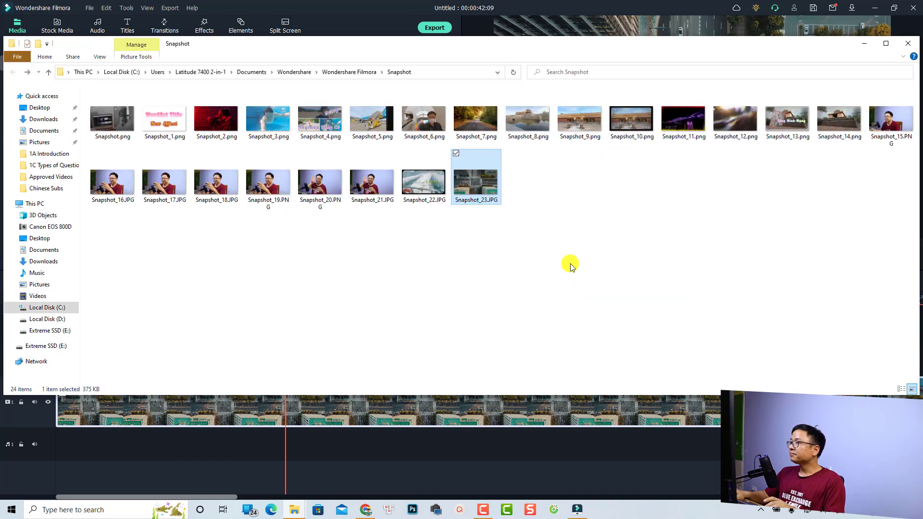
Step: Search the Desktop folder for "anh khu dat" and import the found image into the Filmora project media
click(36, 107)
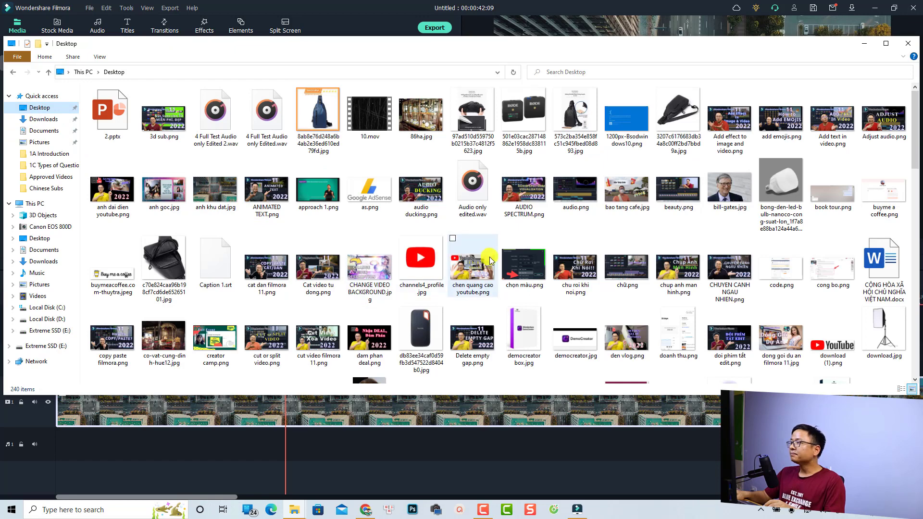
scroll(481, 269, down, 8)
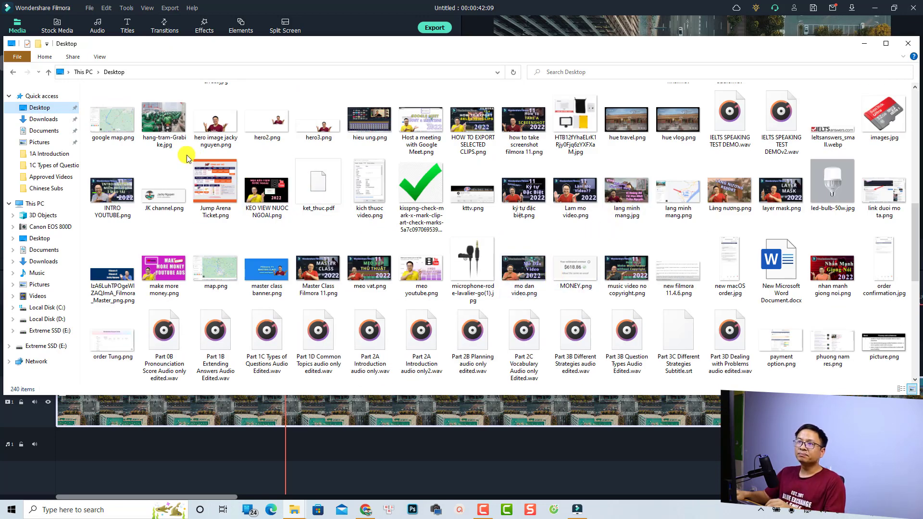
scroll(404, 267, down, 10)
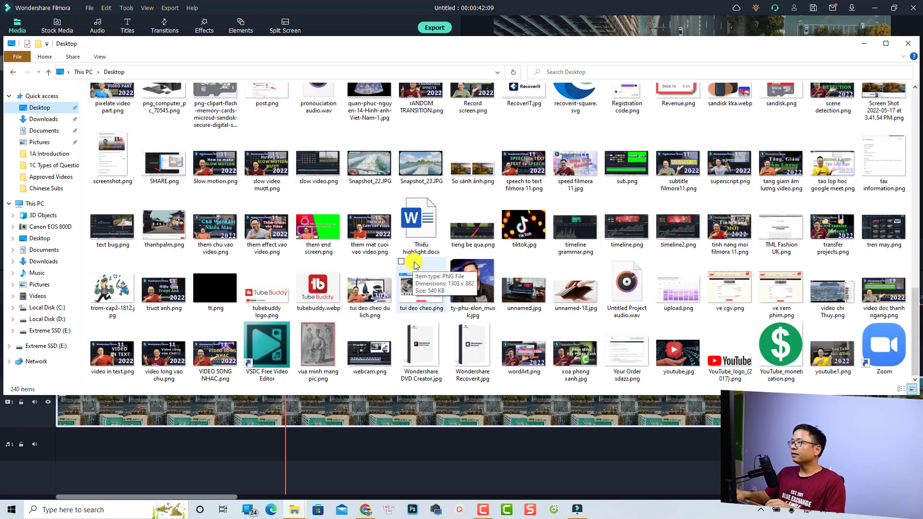
click(634, 70)
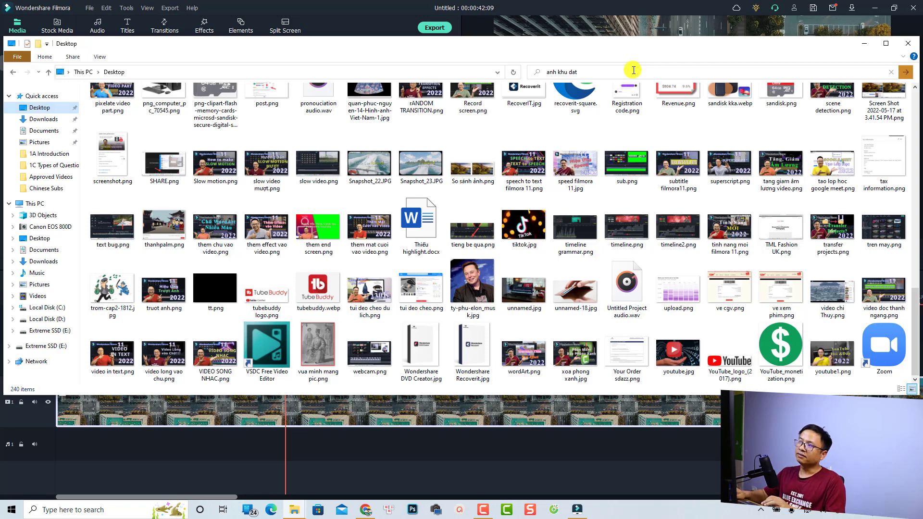
text(anh khu dat)
key(Return)
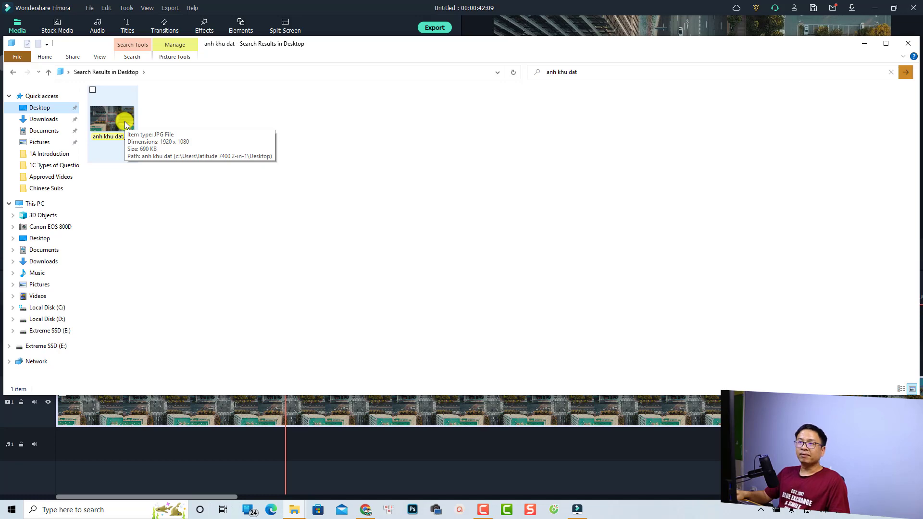
drag(125, 123, 296, 216)
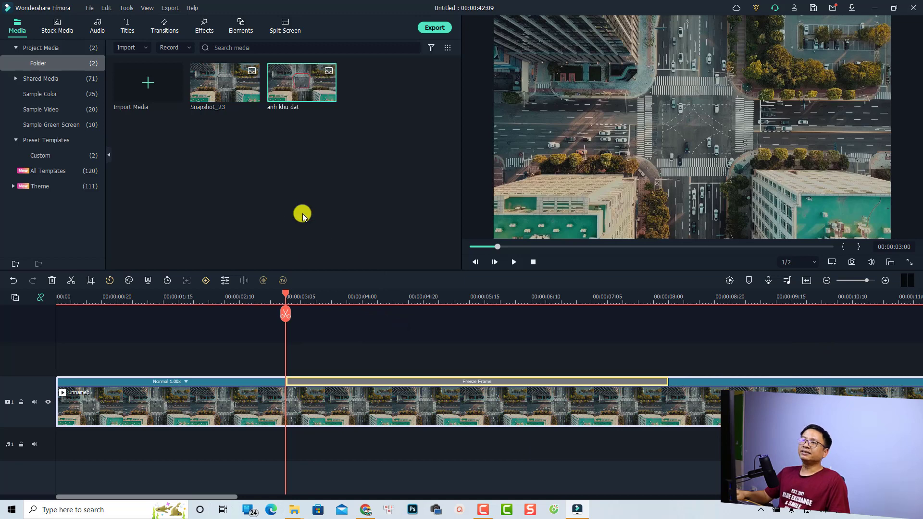
Step: Place the anh khu dat image on track 2 directly above the freeze frame and play from about 00:00:02:12 to check the transition
drag(300, 98, 291, 347)
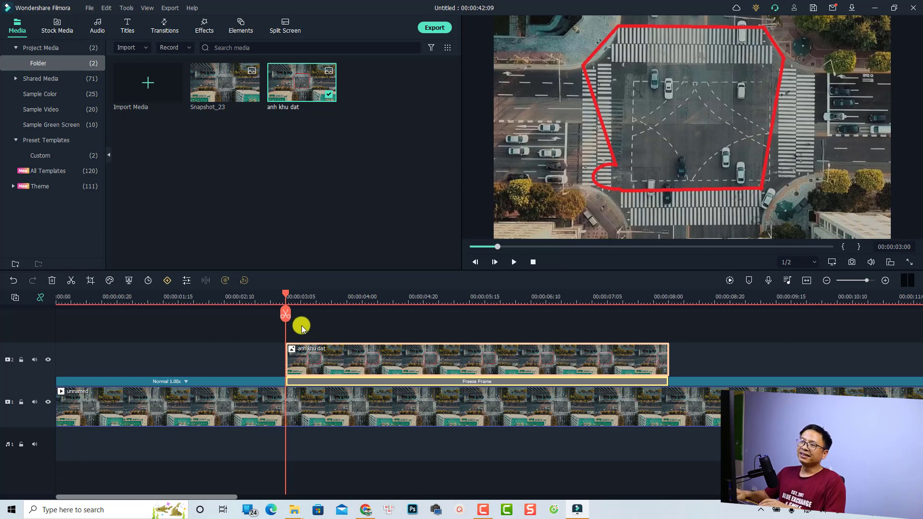
click(246, 302)
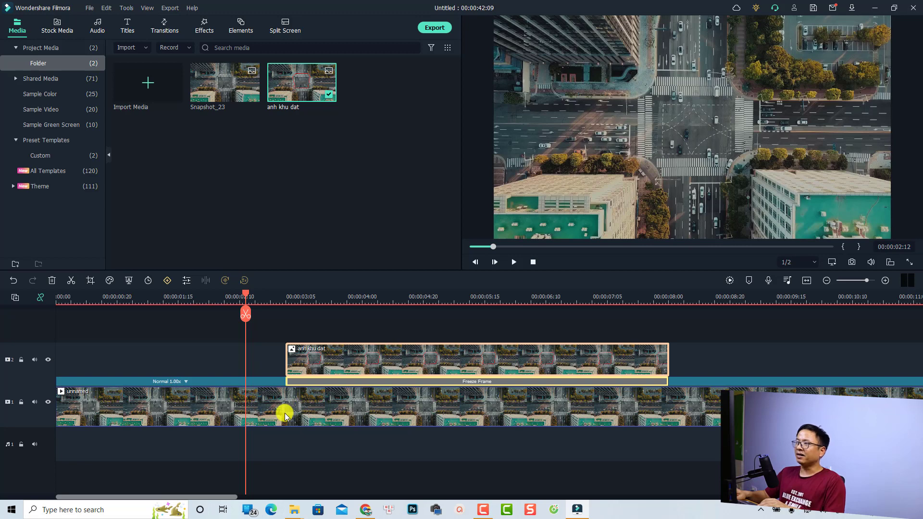
key(space)
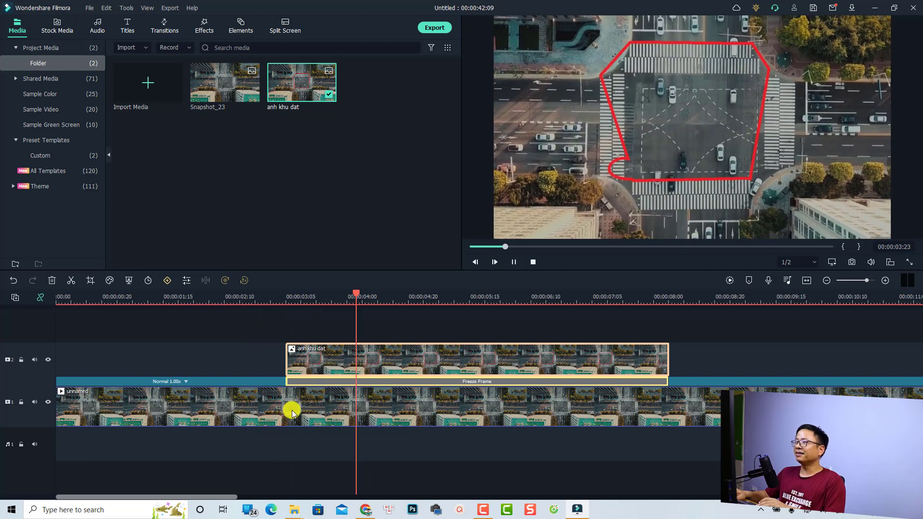
key(space)
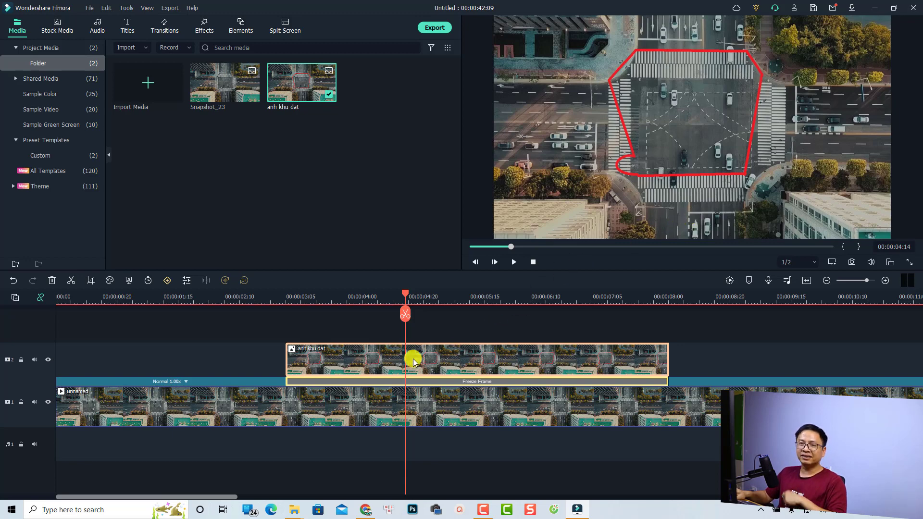
Step: Set the default Photo Placement for timeline editing to Fit in the Preferences
click(87, 8)
click(118, 197)
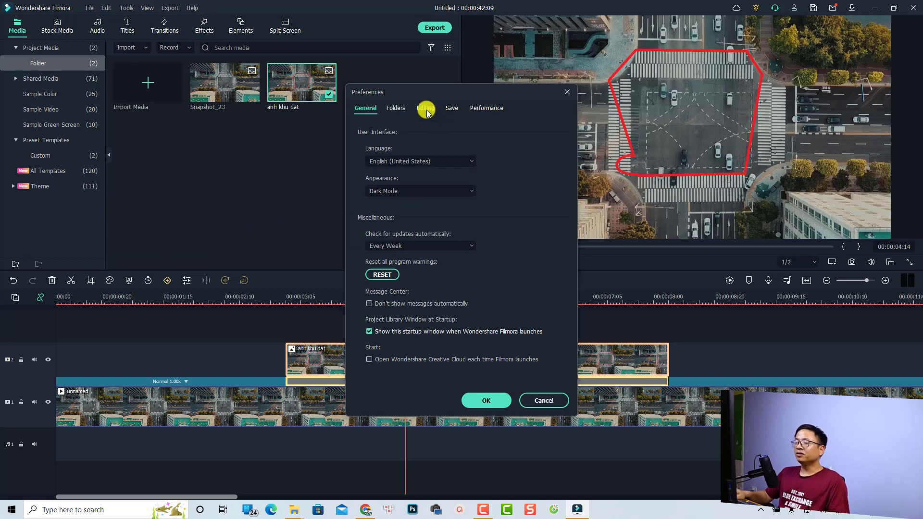
click(426, 110)
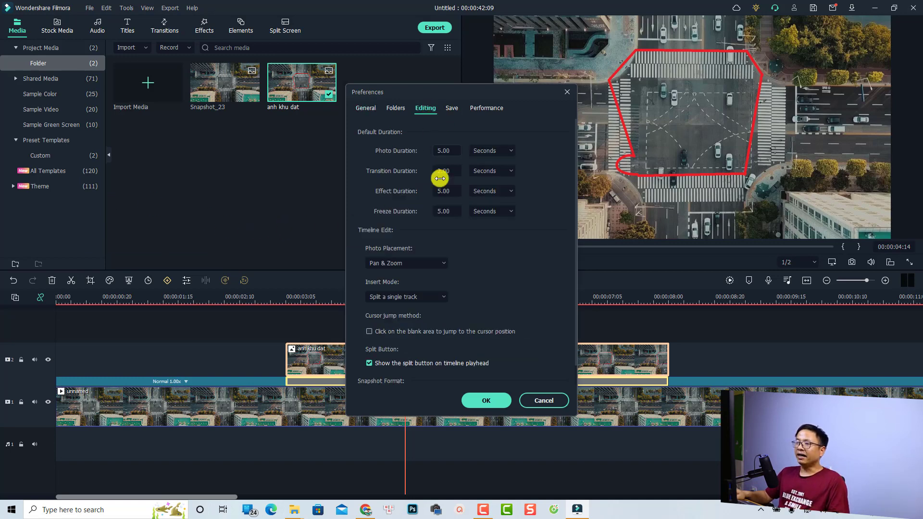
click(399, 262)
click(391, 279)
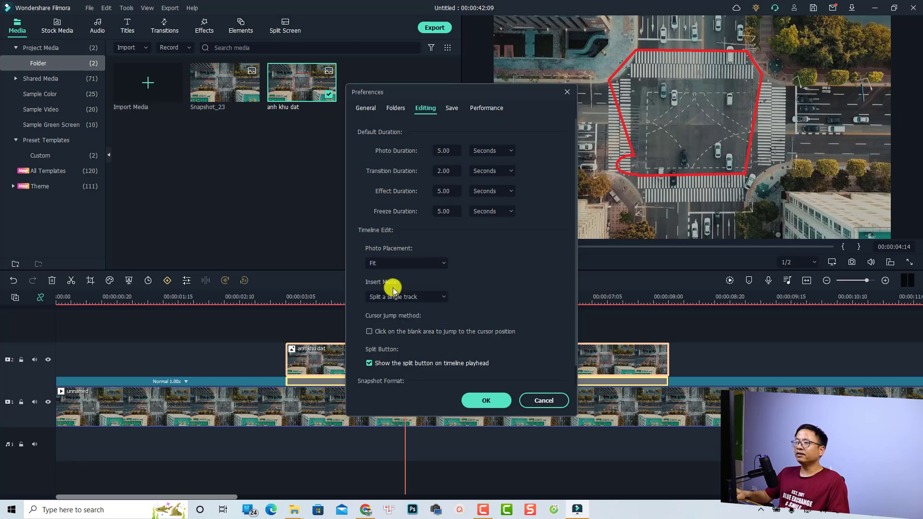
click(486, 401)
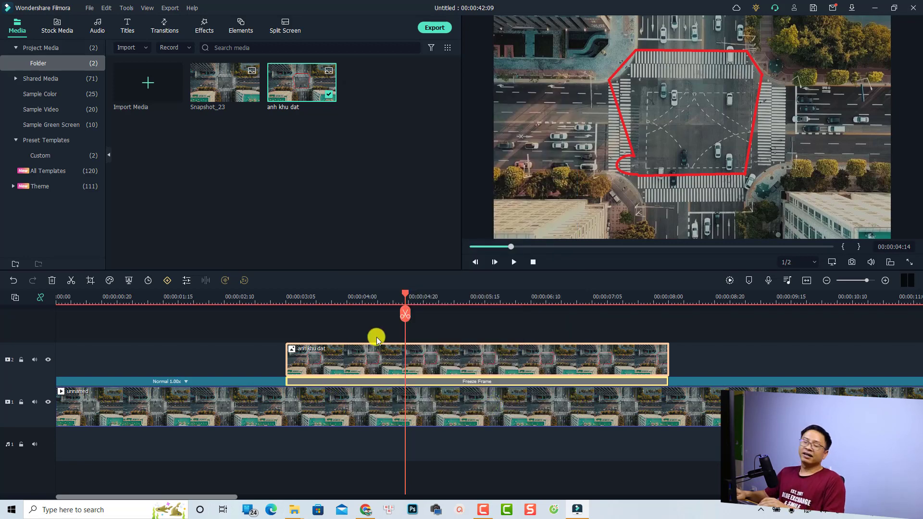
Step: Play the timeline from 00:00:02:13 into the freeze frame to check how the existing overlay image behaves
click(271, 302)
click(248, 299)
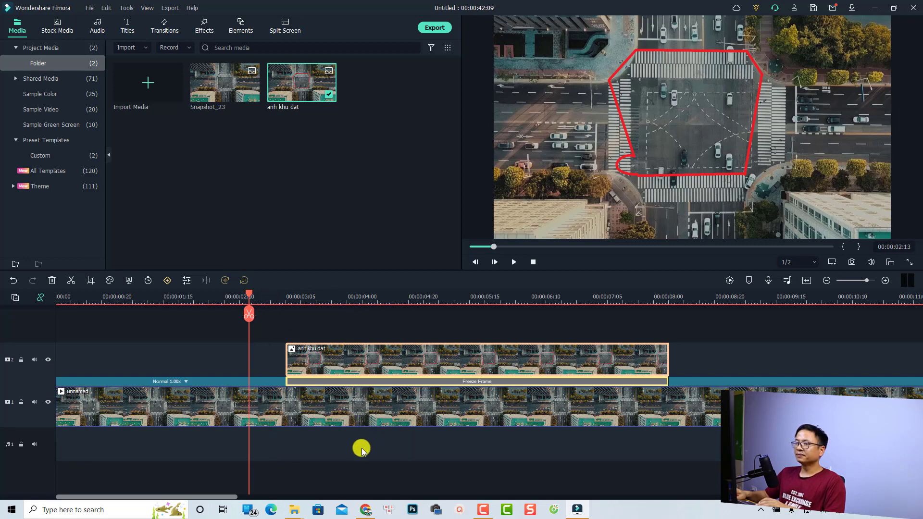
key(space)
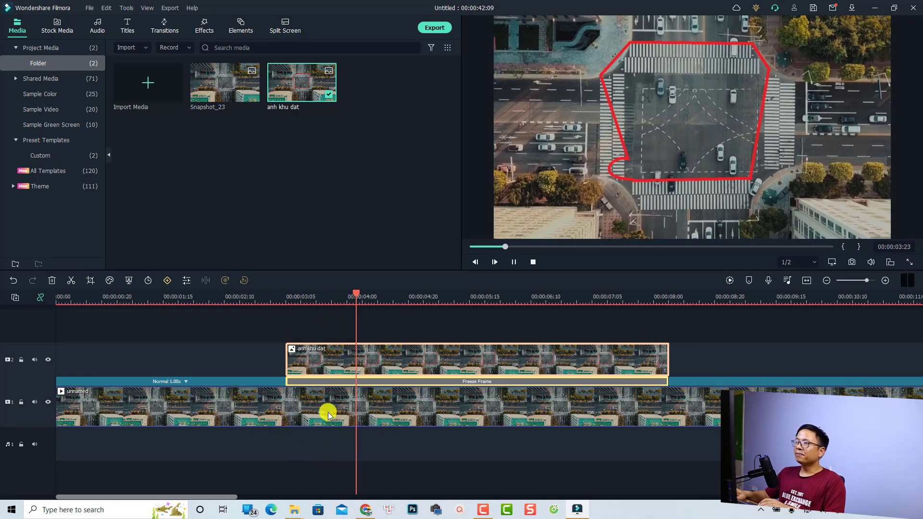
Step: Delete the anh khu dat clip from track 2 and add the image again from the project media, aligned with the freeze frame's start
click(435, 360)
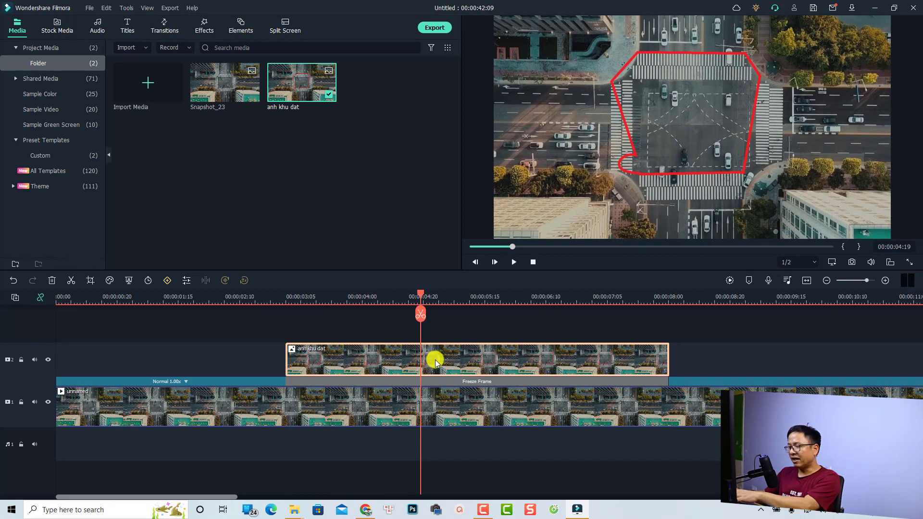
key(Delete)
drag(304, 93, 287, 353)
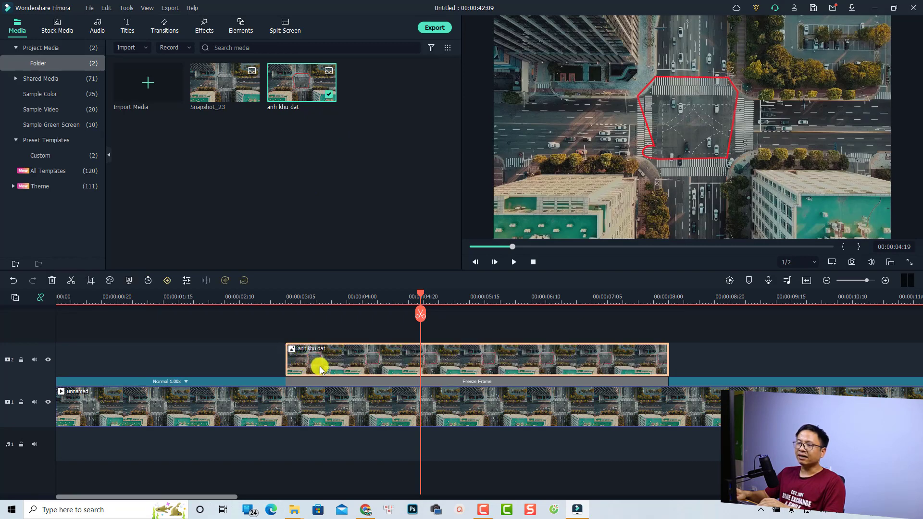
Step: Play the timeline from 00:00:02:10 into the freeze frame to check the re-added anh khu dat overlay
click(239, 297)
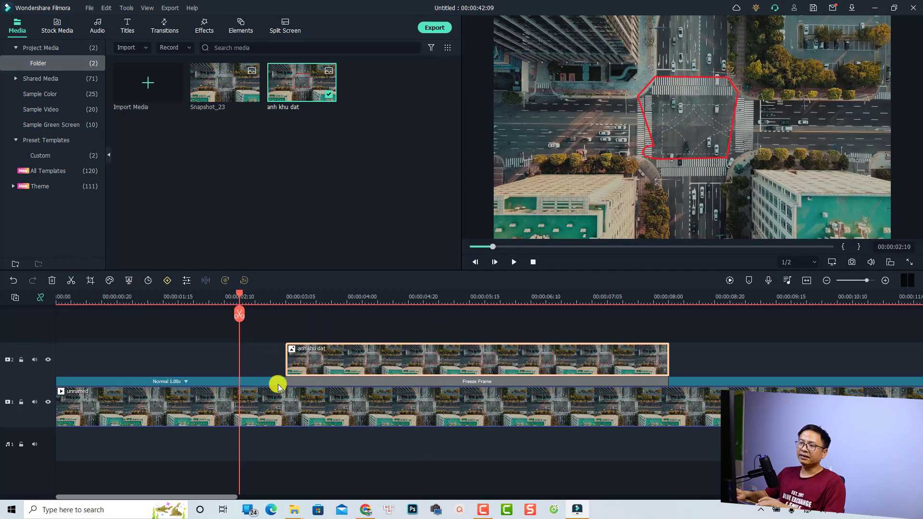
key(space)
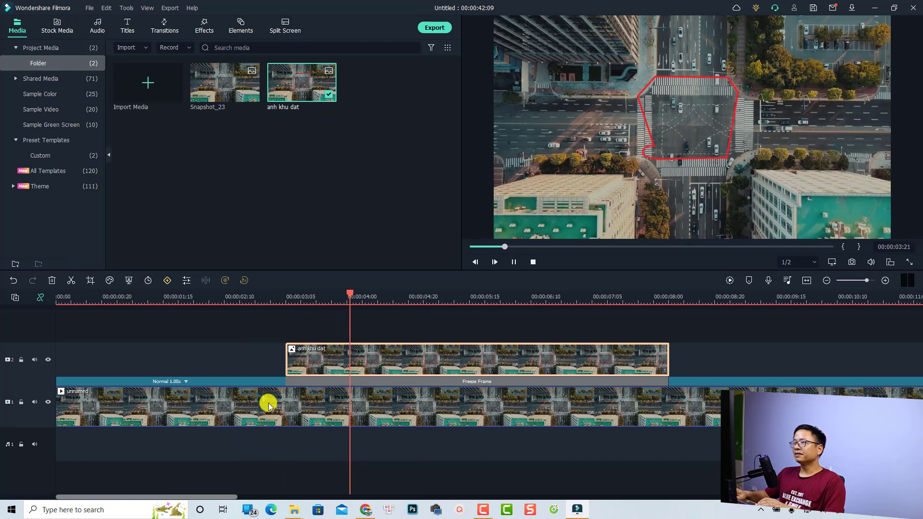
key(space)
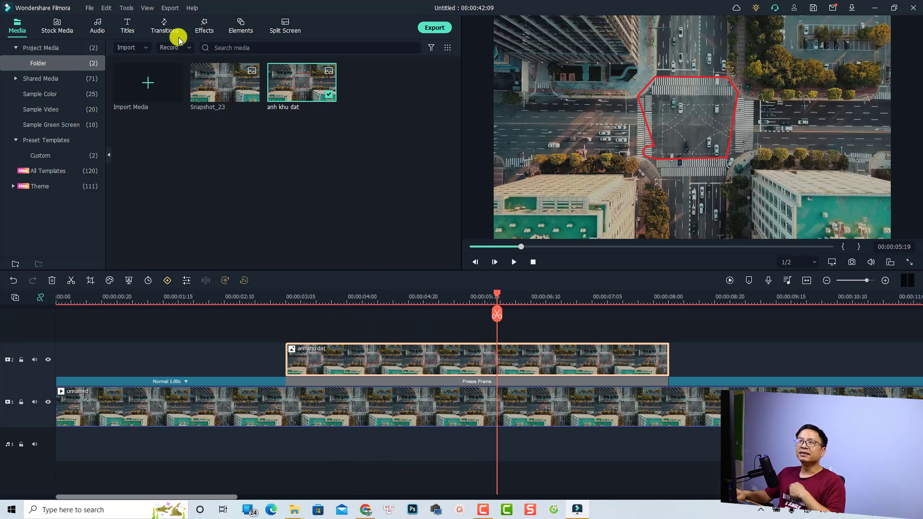
Step: Apply the Dissolve transition to the start of the anh khu dat clip on track 2
click(163, 29)
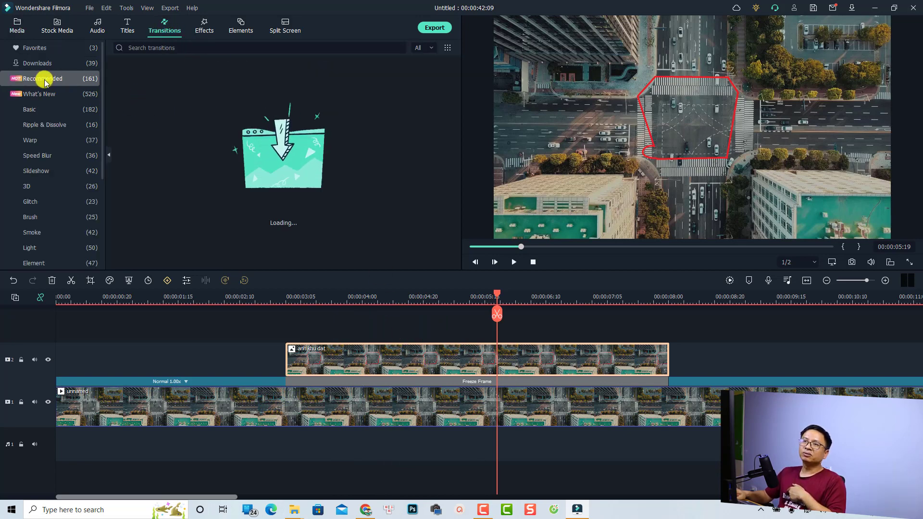
mouse_move(139, 90)
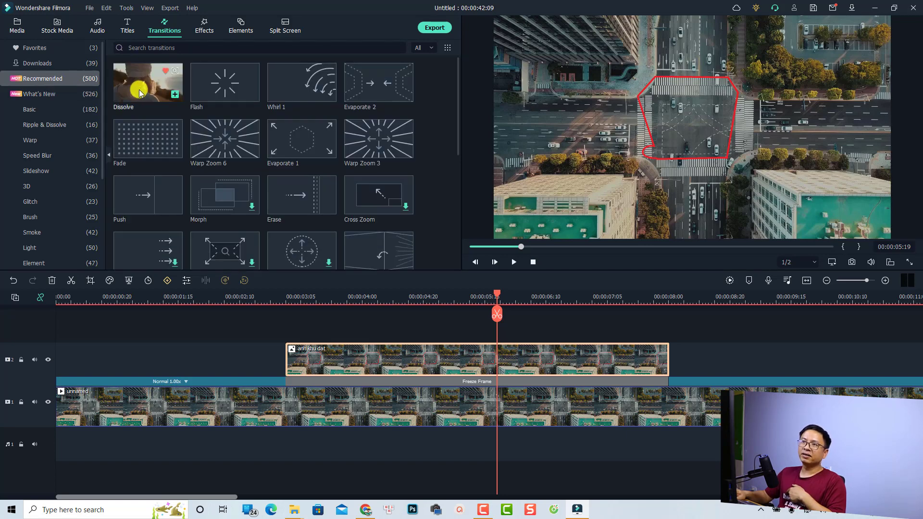
drag(139, 90, 285, 350)
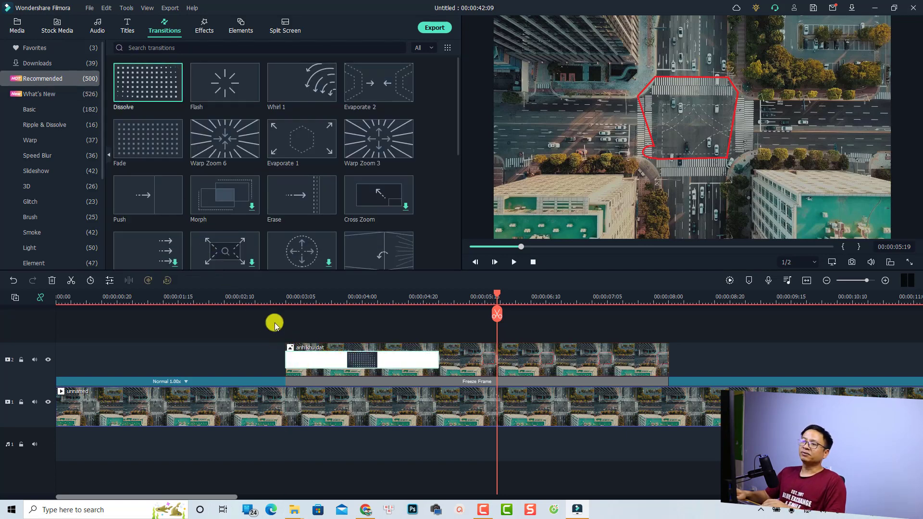
Step: Play the timeline from 00:00:02:14 past the Dissolve to check how the red outline fades in
click(252, 298)
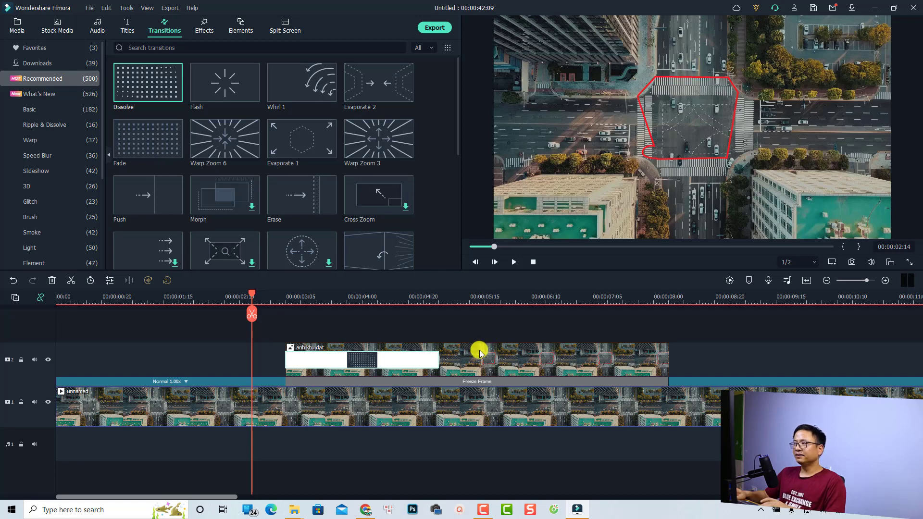
key(space)
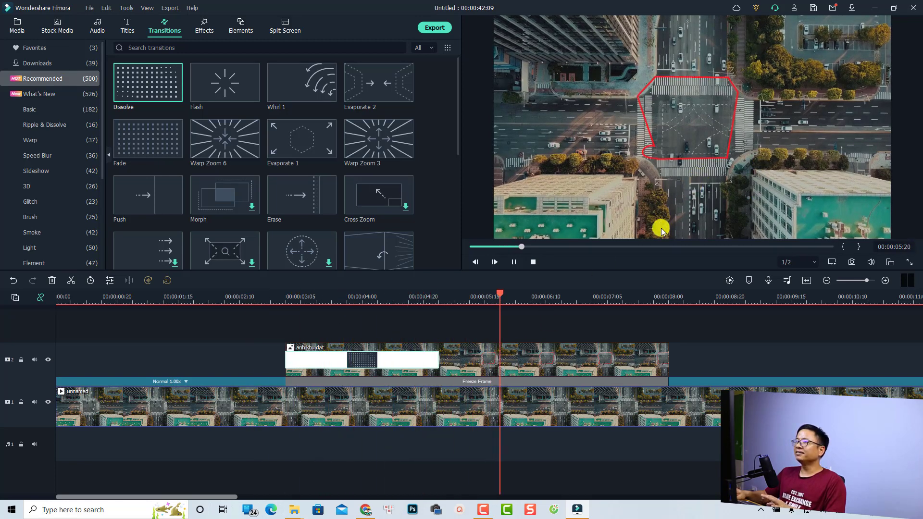
key(space)
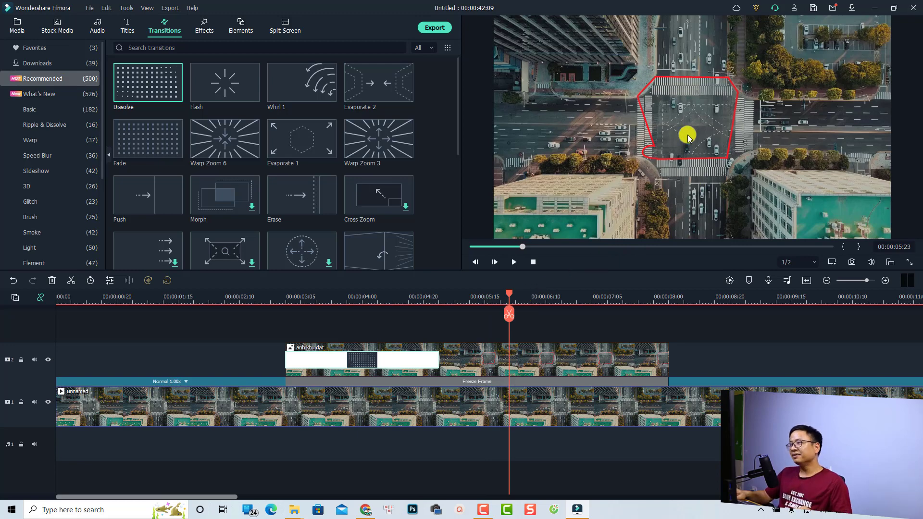
Step: Add the Basic preset Default Title on track 3 above the anh khu dat clip, aligned with the freeze frame's start
click(128, 27)
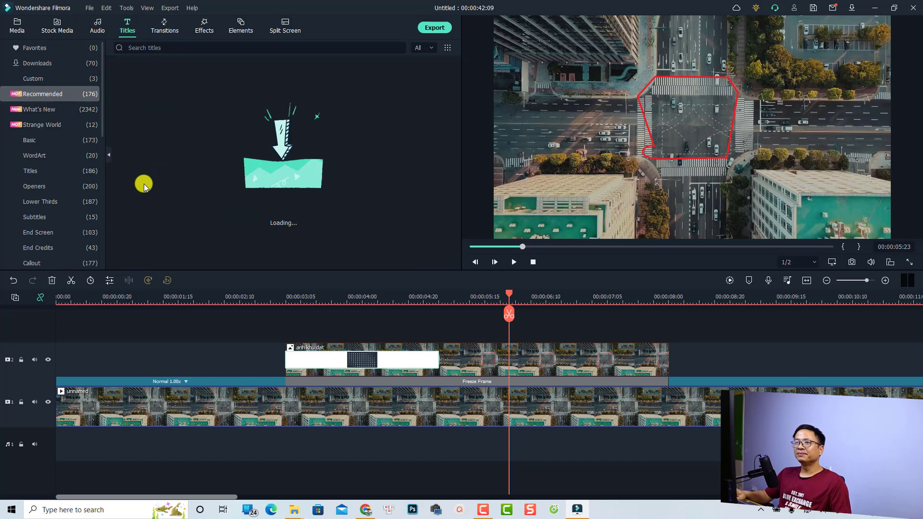
click(35, 142)
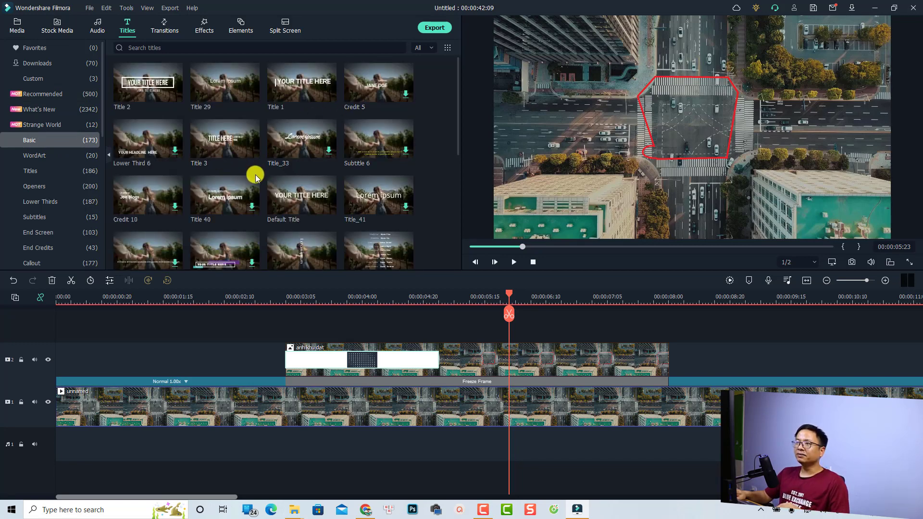
drag(284, 206, 296, 325)
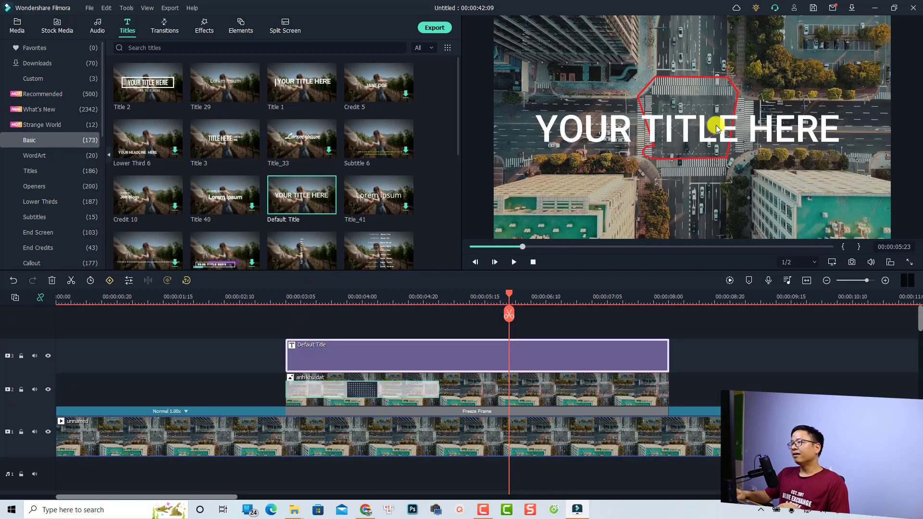
Step: Change the title text to 200m and set its font size to 36
click(715, 127)
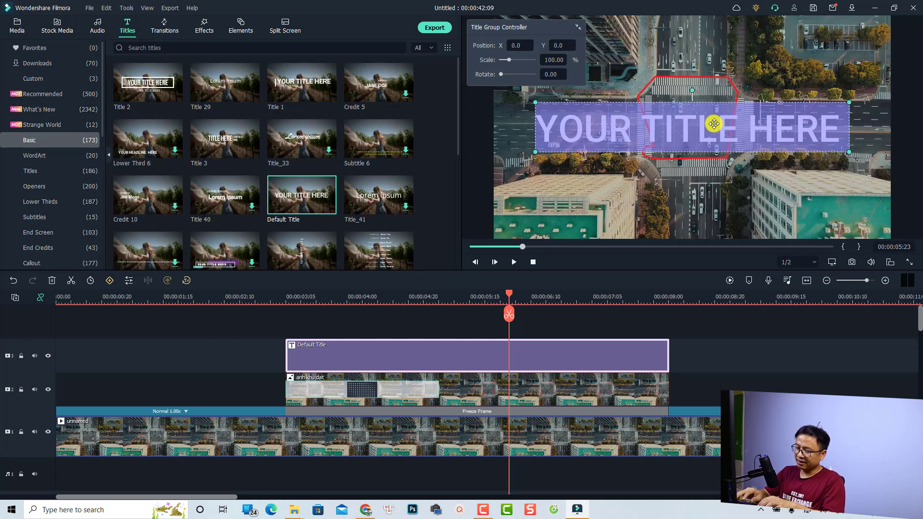
double_click(714, 124)
text(200m)
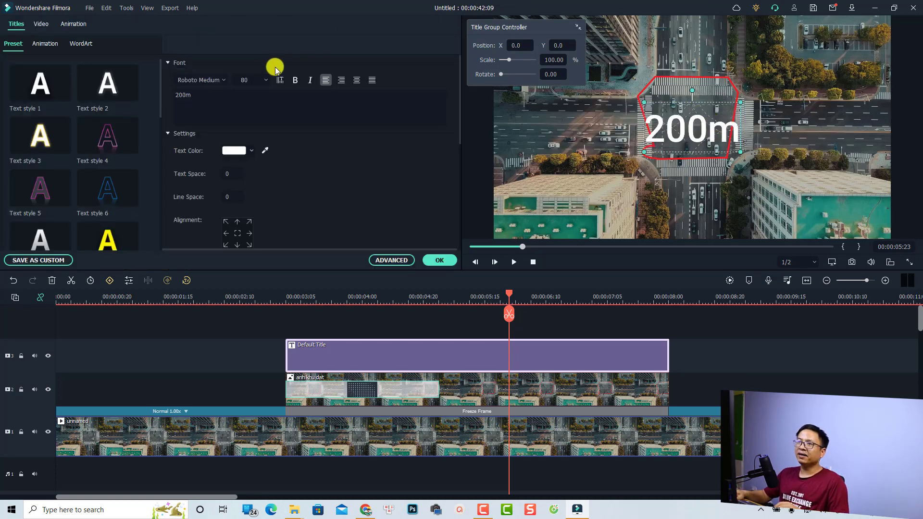
click(250, 80)
text(30)
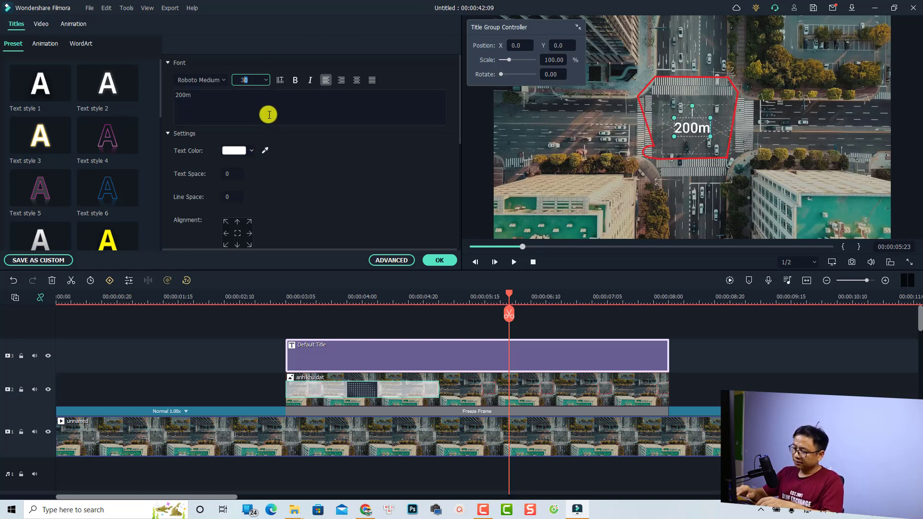
text(6)
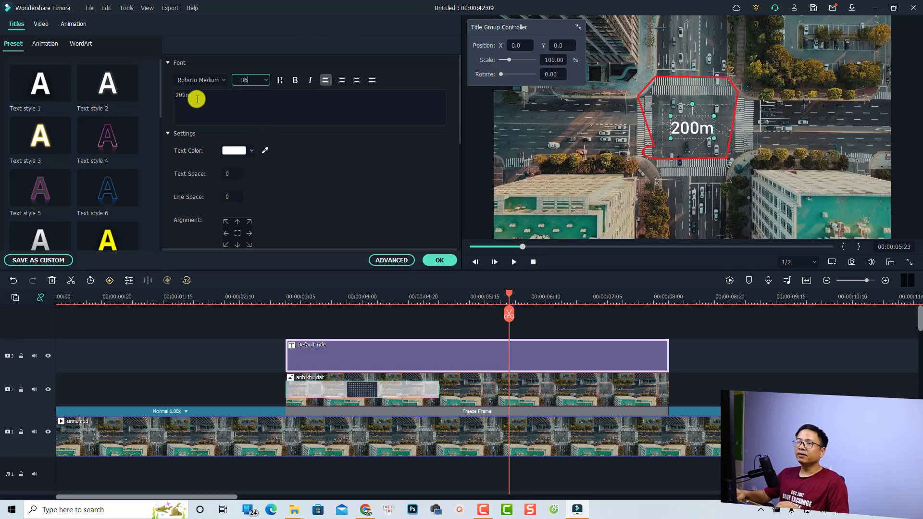
Step: Give the 200m title a blue-outlined WordArt style and the Type Writer animation, and accept the title edits
click(81, 43)
click(121, 144)
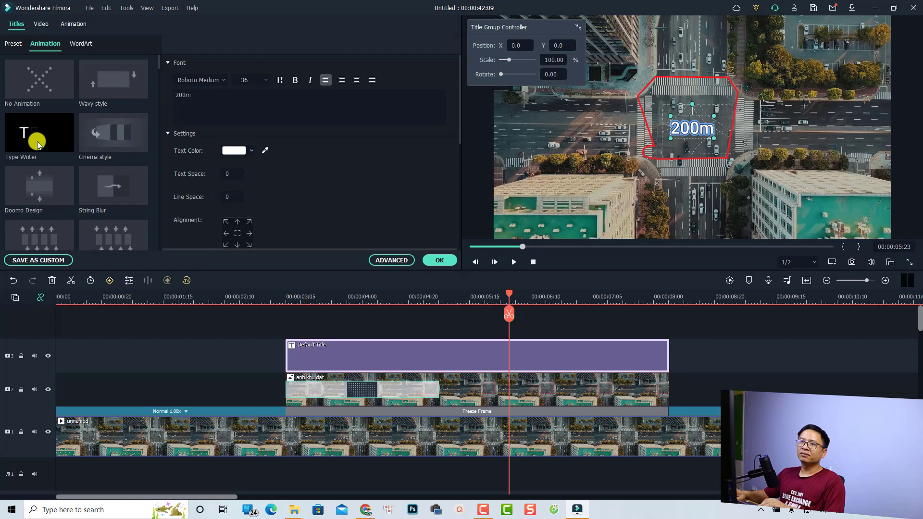
click(37, 141)
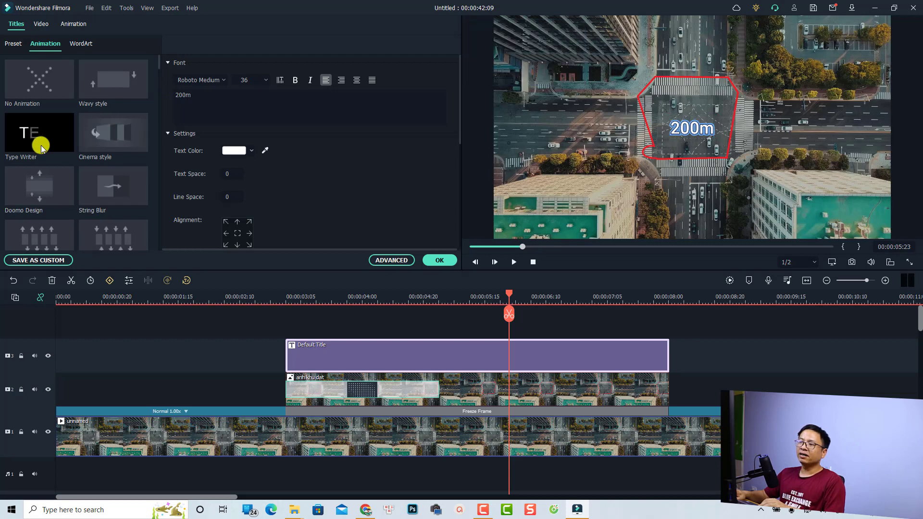
click(440, 261)
Step: Play the timeline from 00:00:02:08 to check the animated 200m title together with the outline overlay
click(233, 302)
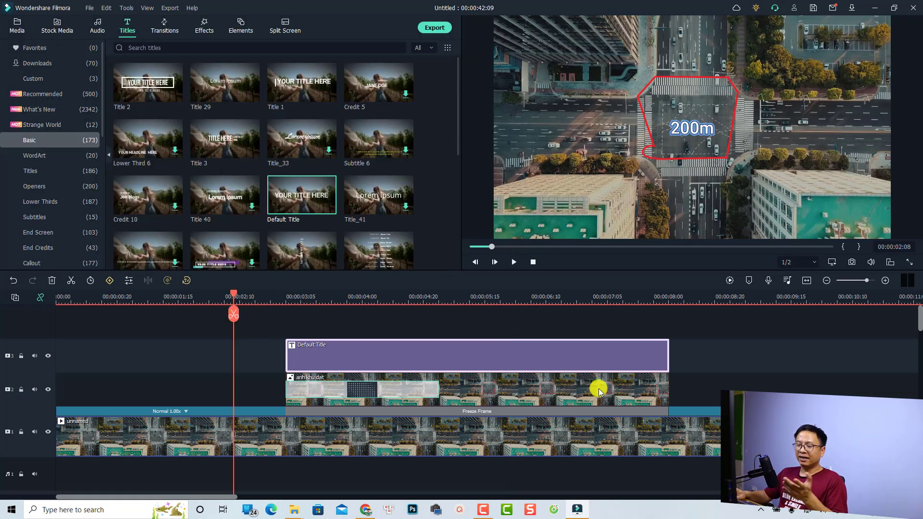
key(space)
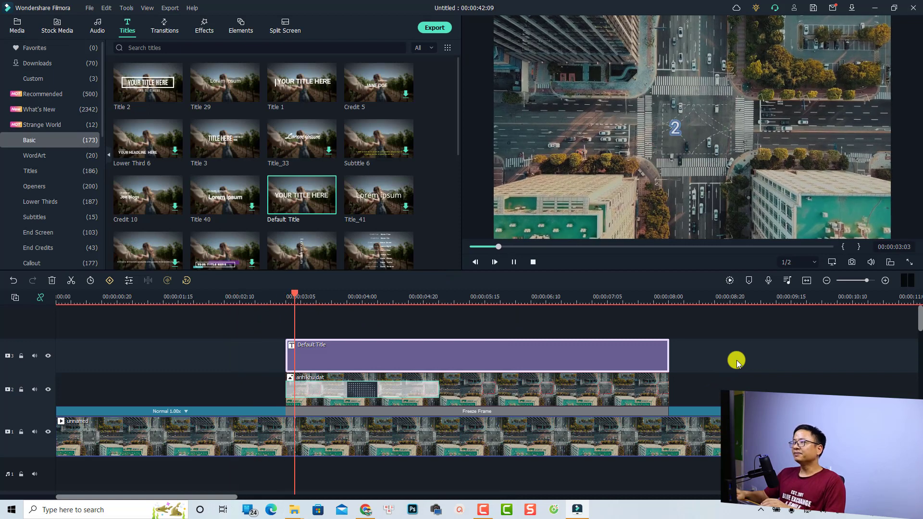